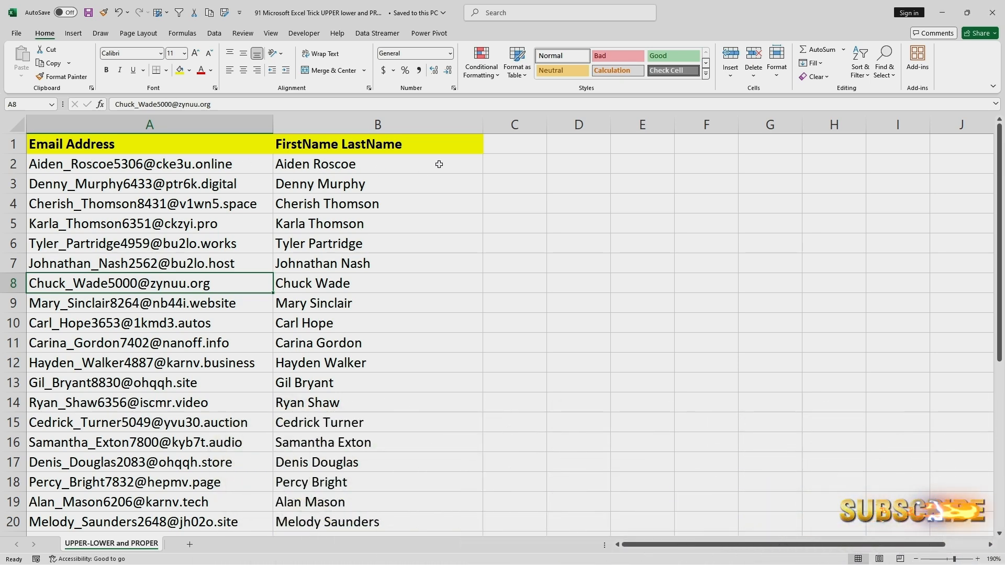
Enter the formula =LOWER(B2) in cell C2 to convert the first full name to lowercase.
double_click(501, 162)
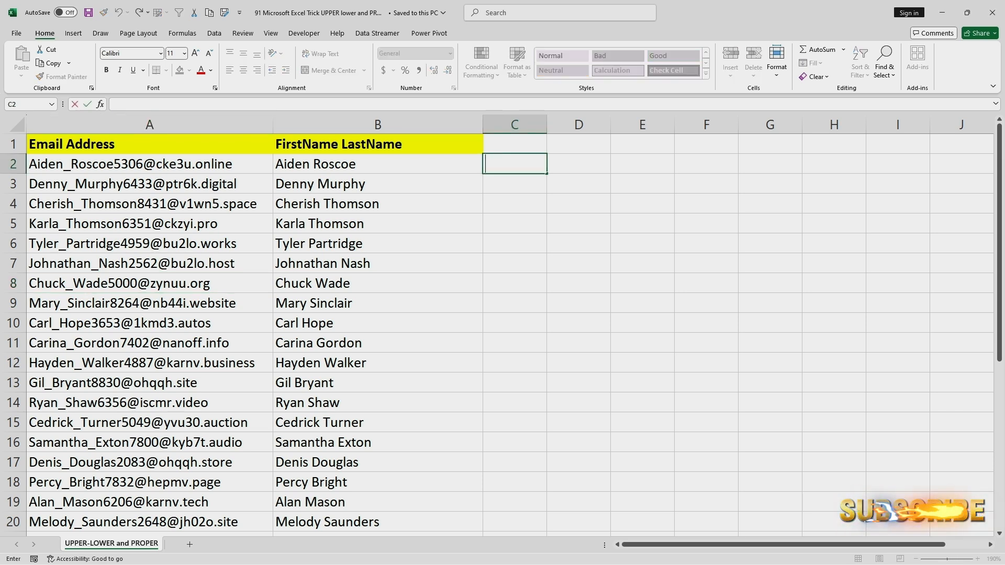
text(=)
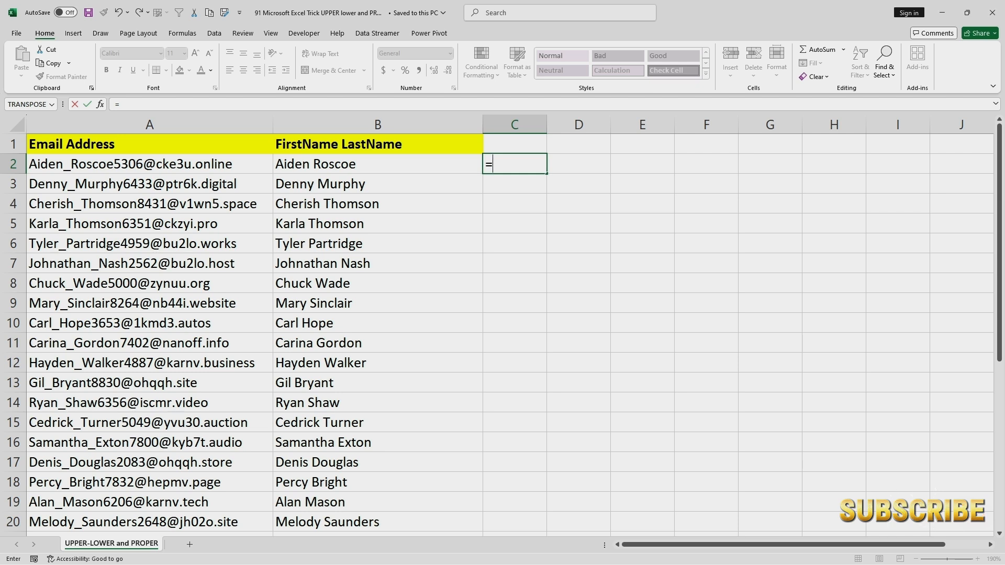
text(lower)
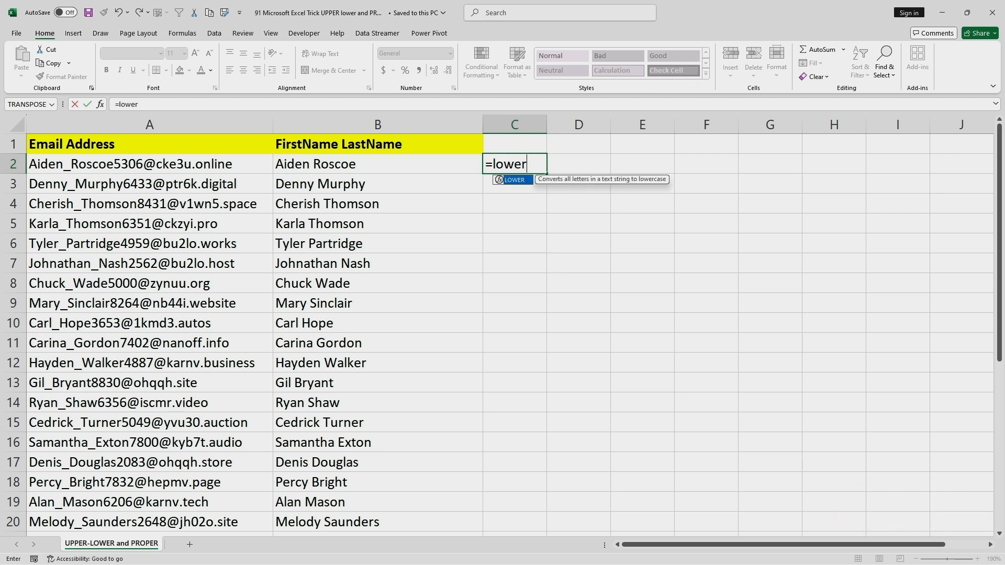
text(()
click(305, 164)
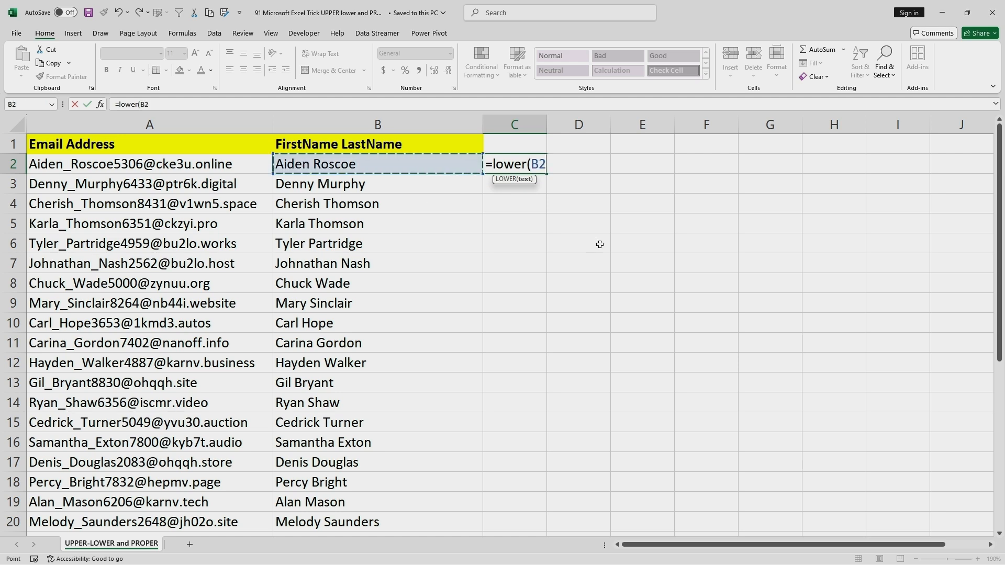
text())
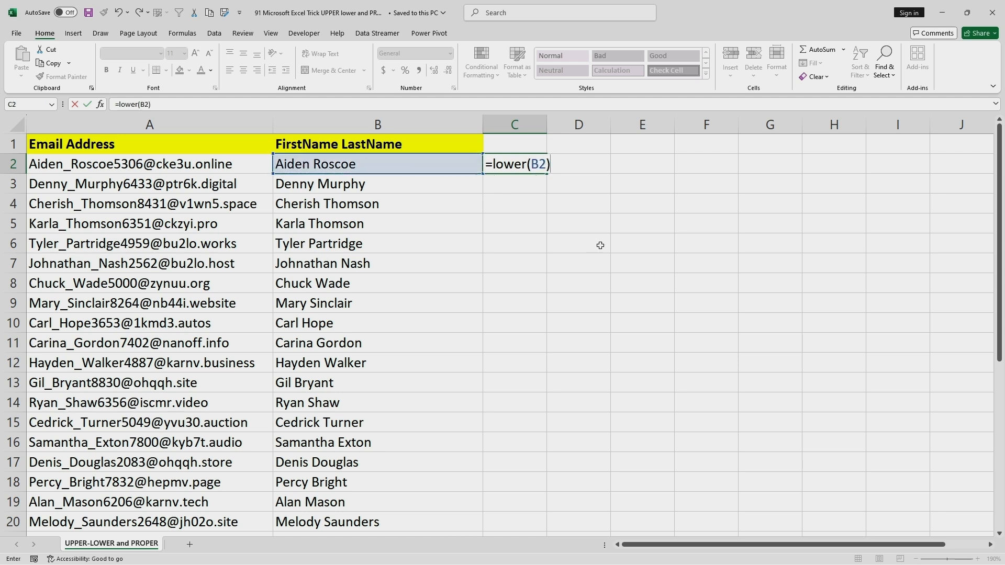
key(Return)
Fill the C2 formula down alongside all the names and autofit column C's width.
click(524, 164)
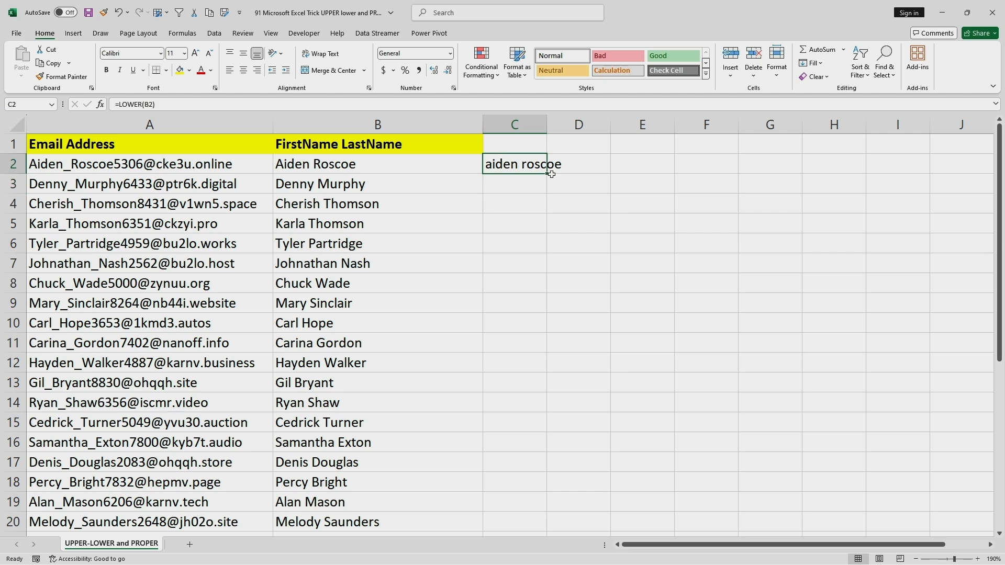
double_click(546, 176)
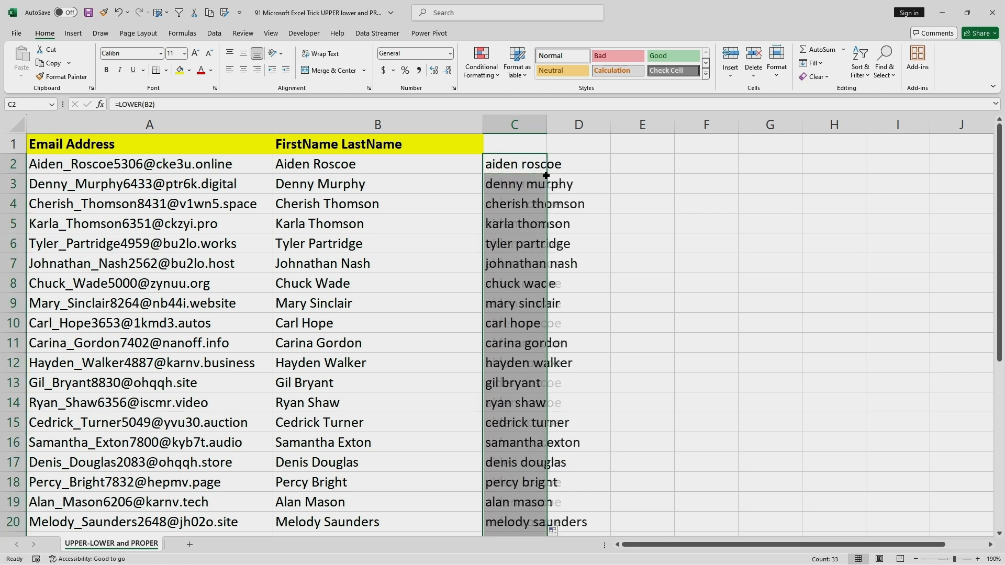
double_click(547, 124)
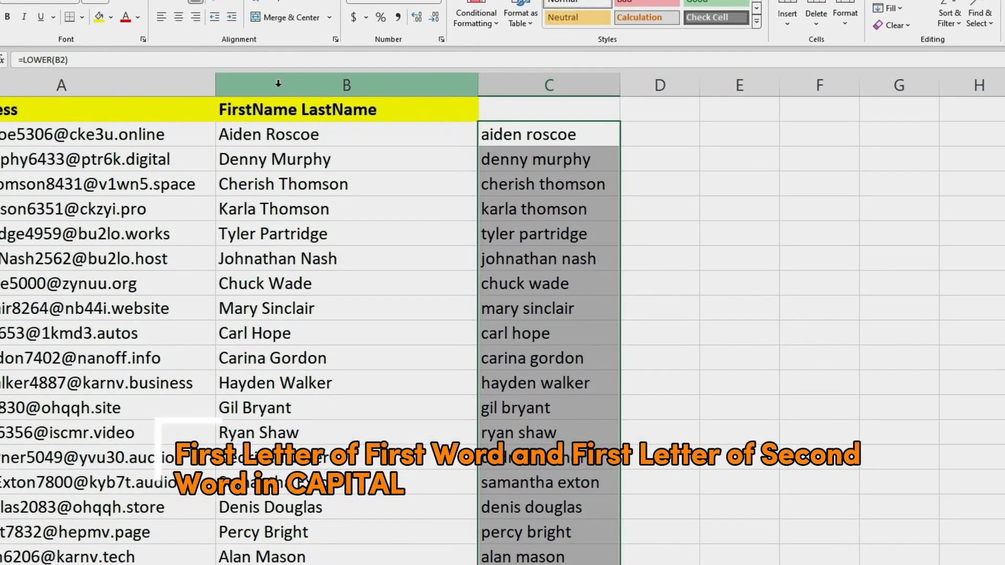
Examine the capitalisation of the first and last names in cell B2 and in the email address in A2.
click(251, 137)
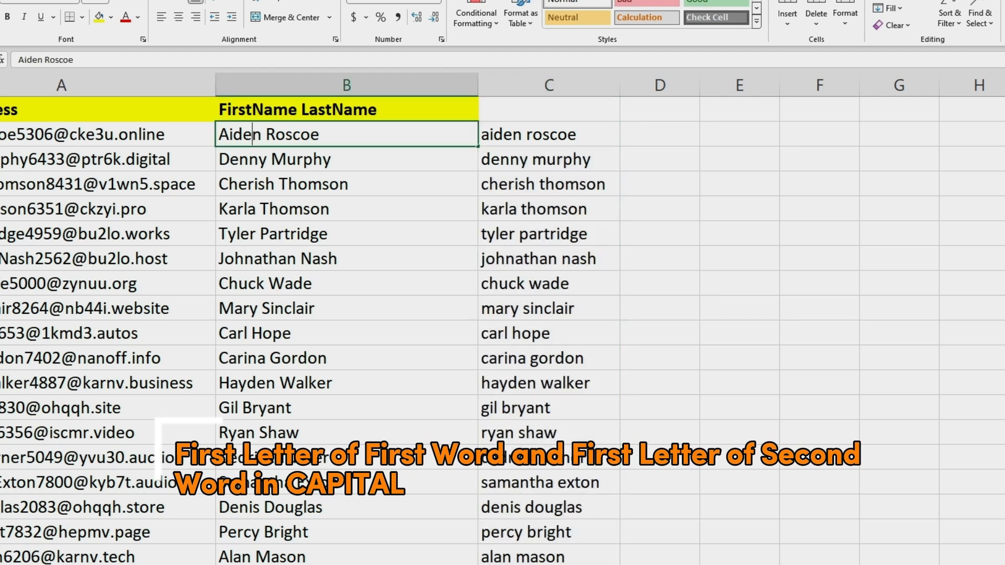
drag(262, 135, 320, 135)
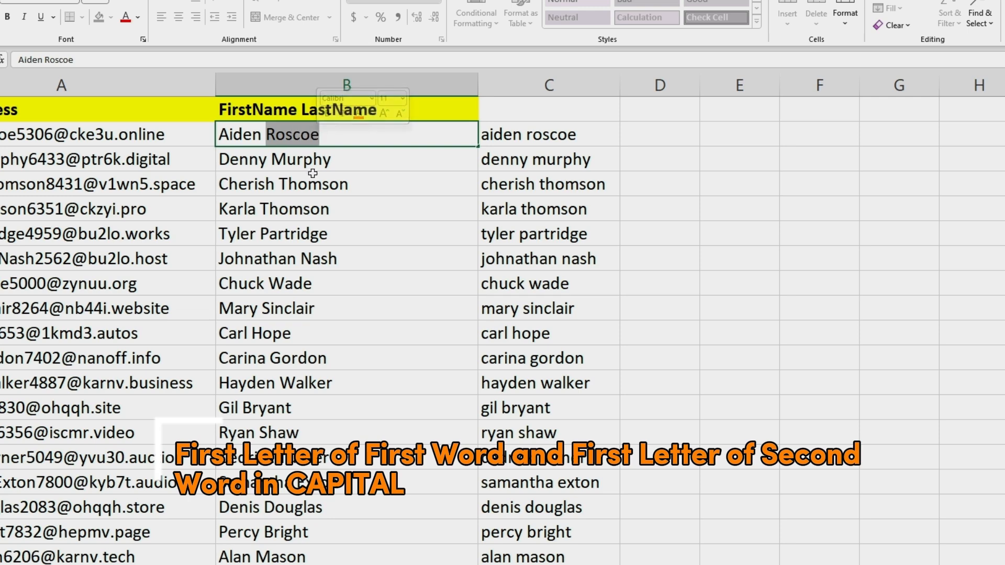
click(51, 134)
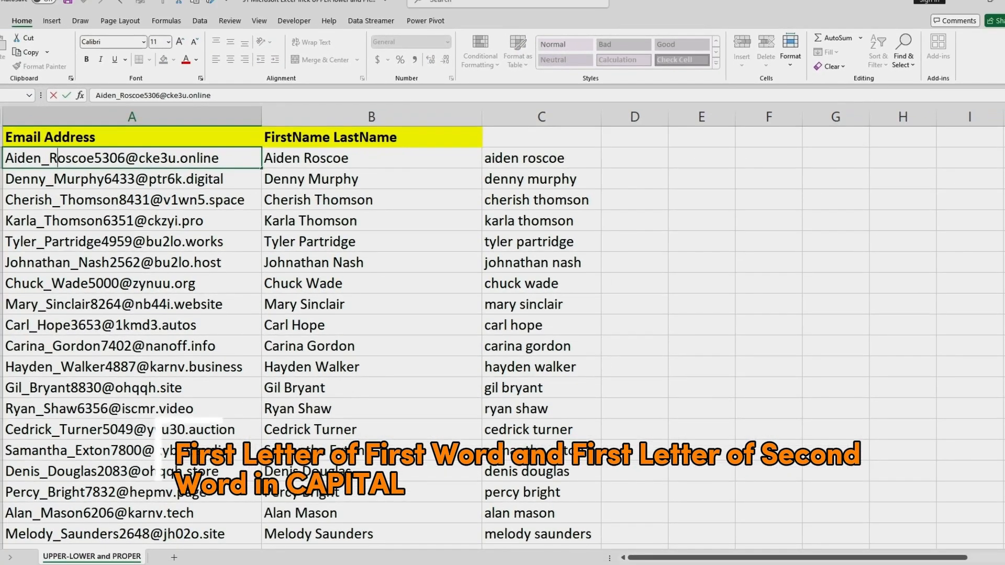
drag(41, 158, 5, 158)
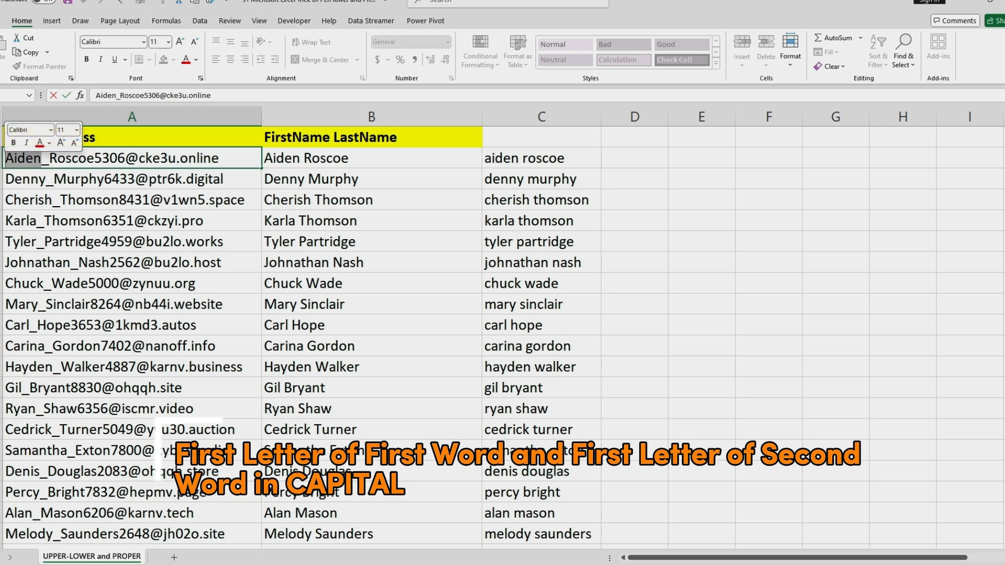
drag(50, 157, 93, 158)
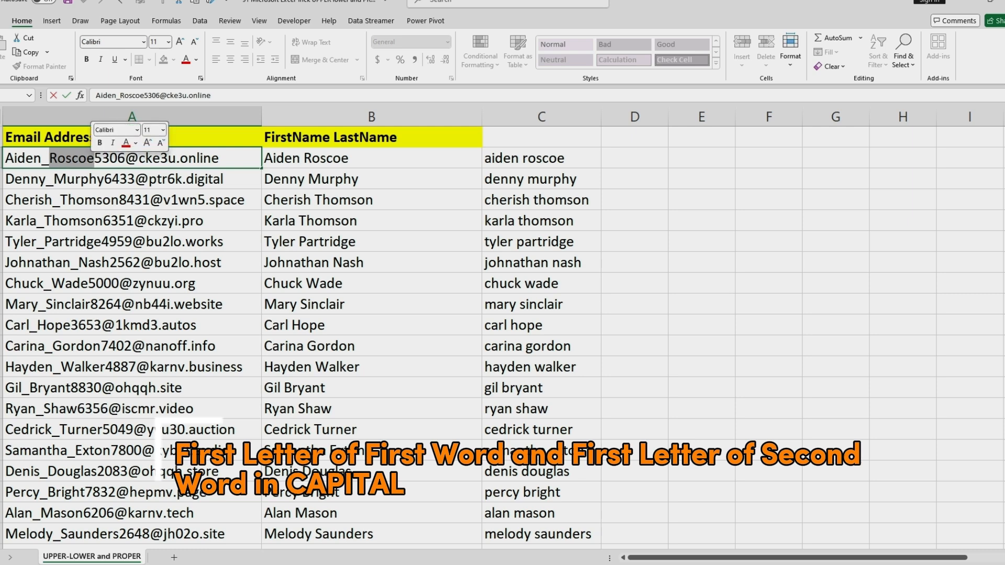
drag(49, 158, 57, 158)
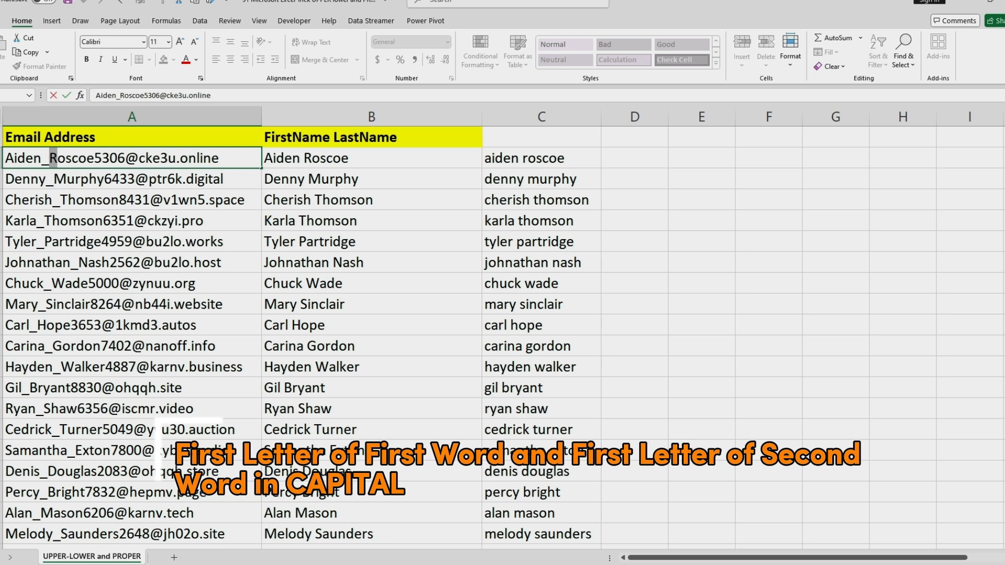
click(145, 158)
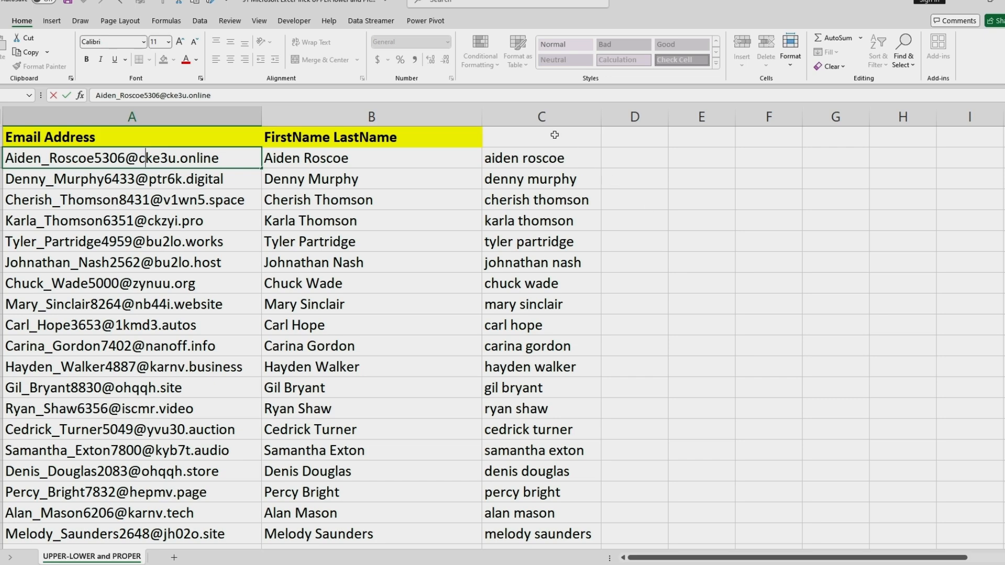
Delete column C with the lowercase names.
click(543, 117)
right_click(545, 119)
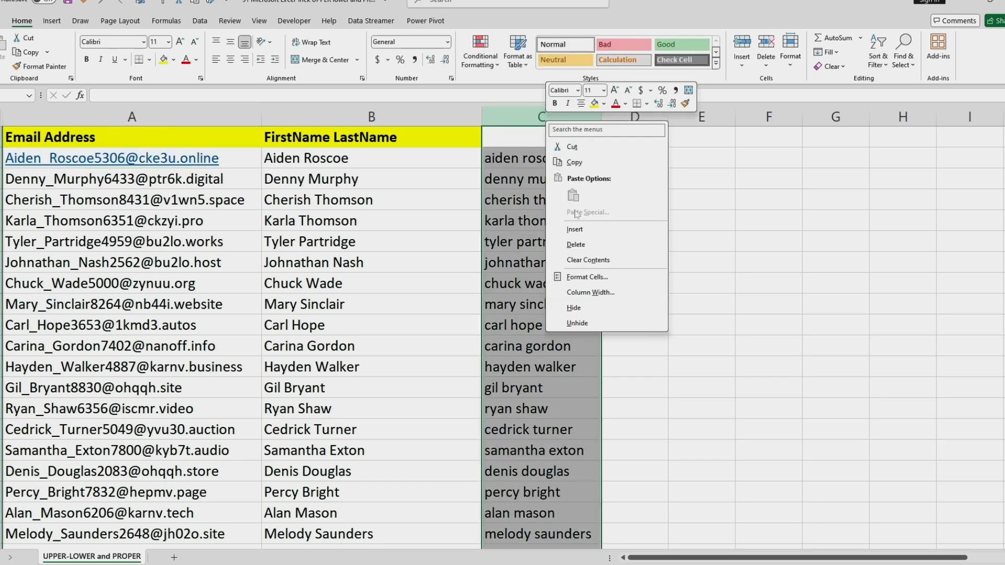
click(576, 244)
click(664, 216)
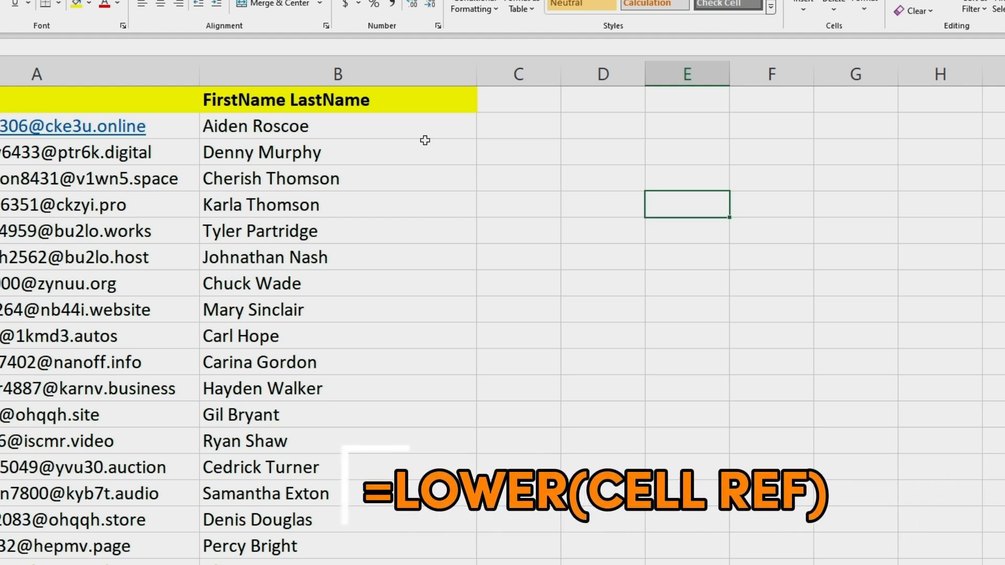
Enter =LOWER(B2) in cell C2 and widen column C to fit the lowercase name.
double_click(503, 134)
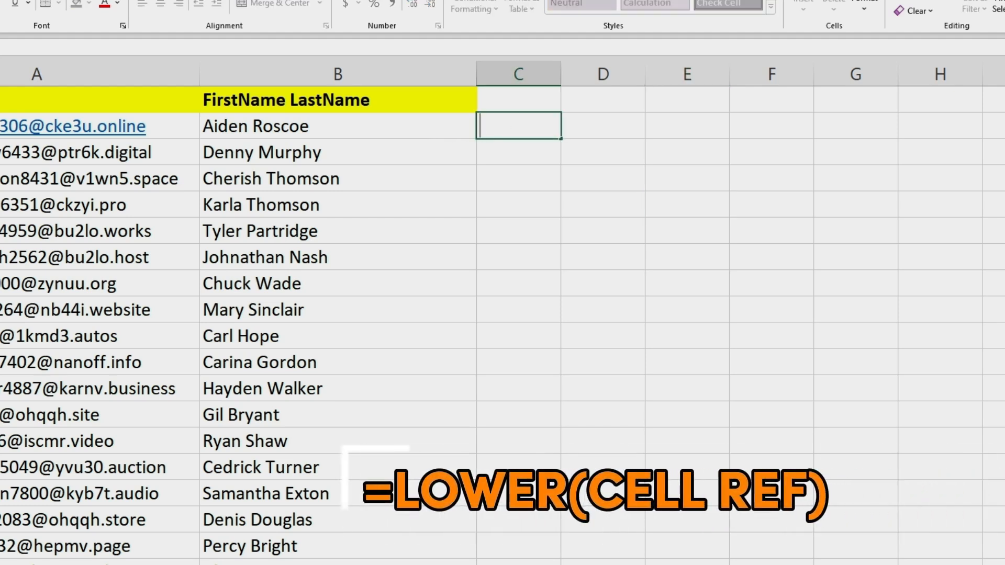
text(=lo)
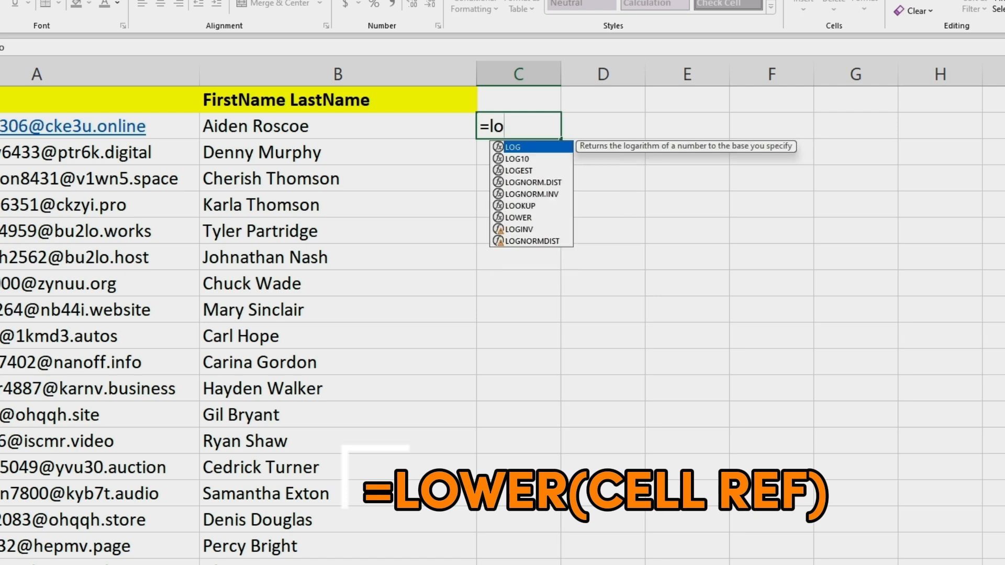
text(wer)
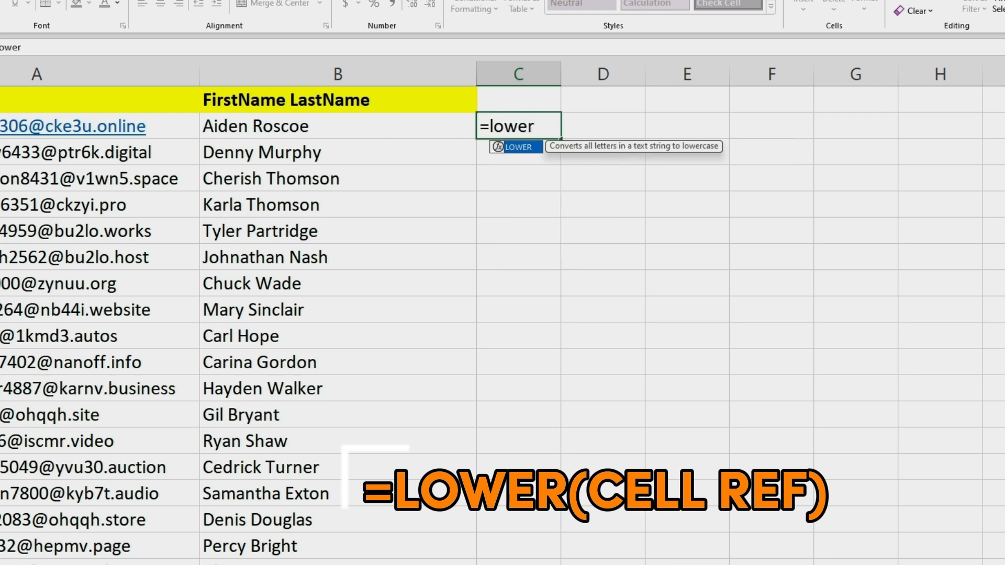
text(()
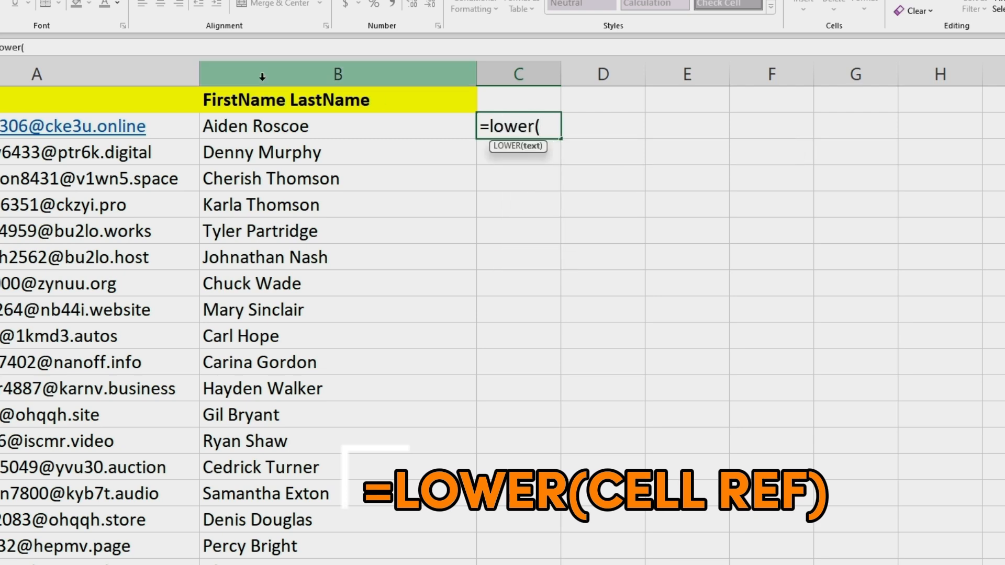
click(285, 127)
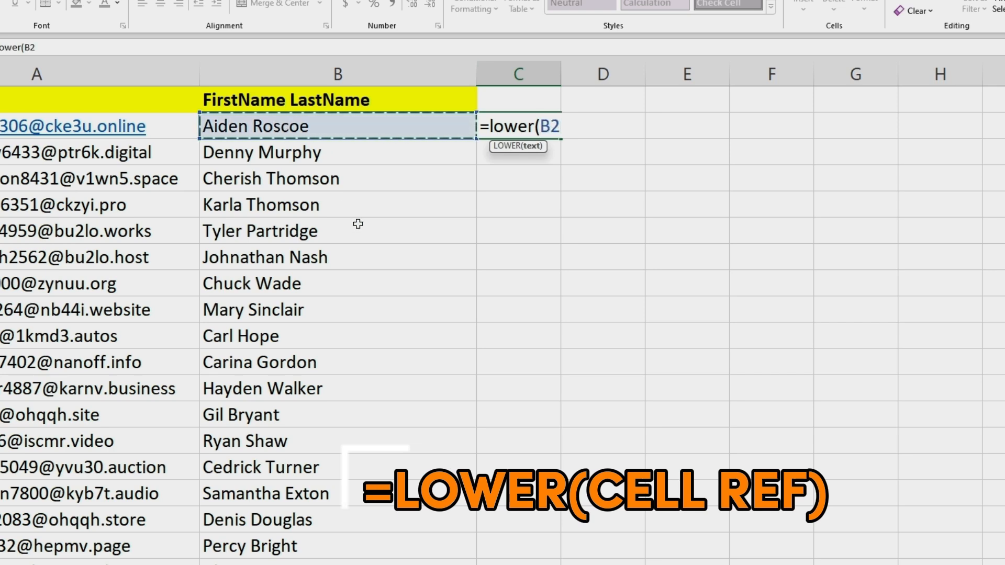
text())
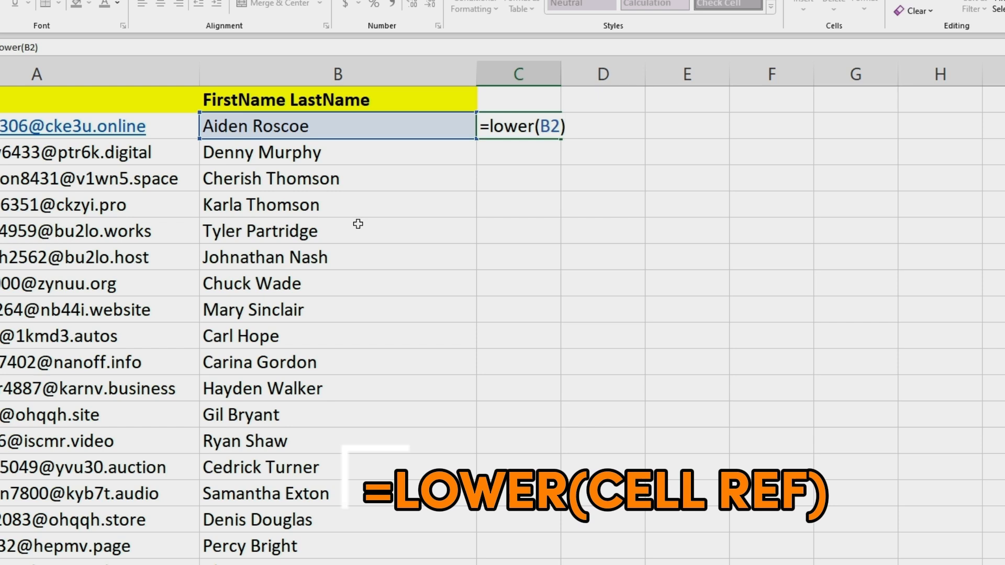
key(Return)
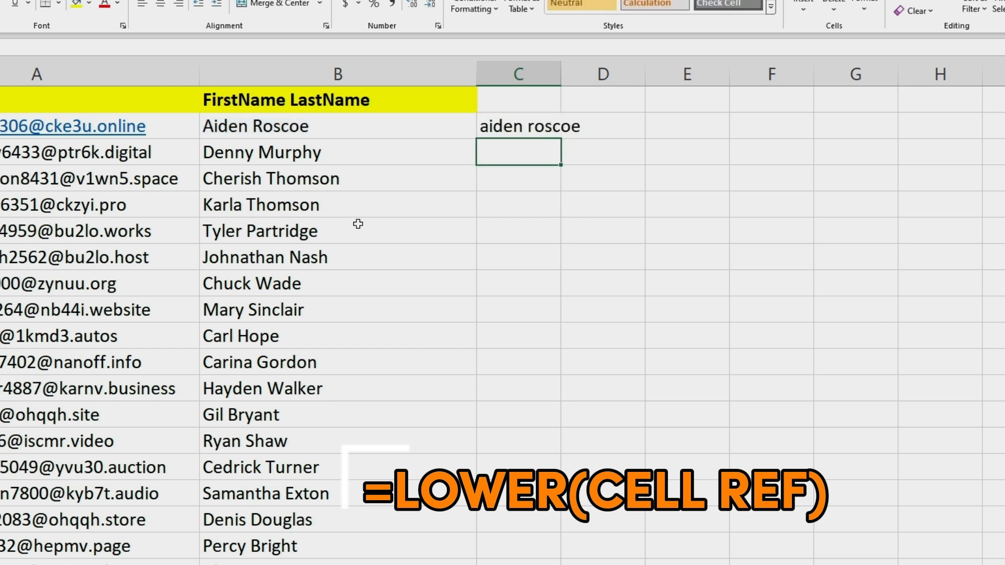
click(514, 129)
drag(559, 77, 625, 77)
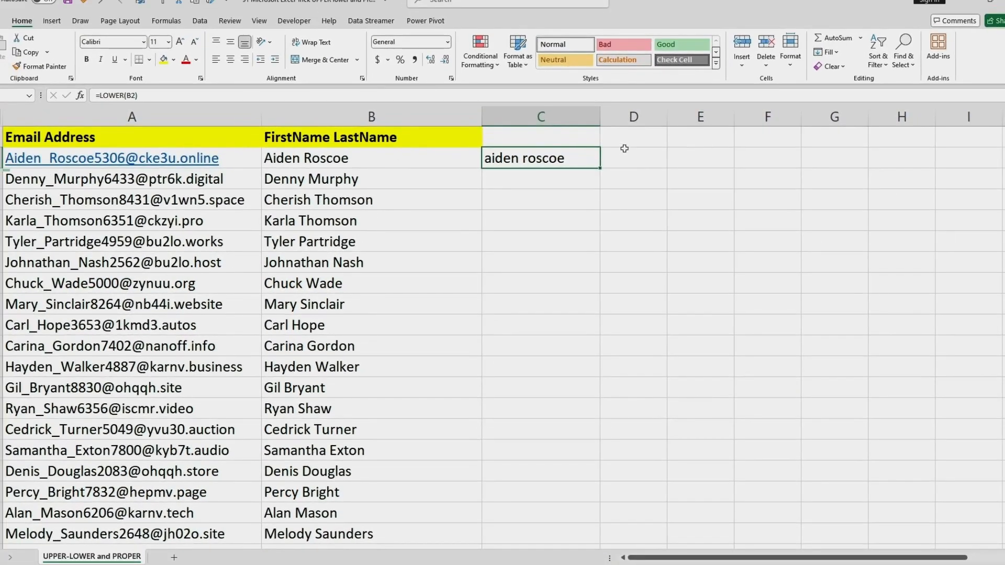
Enter =LOWER(A2) in cell D2 and autofit column D to the lowercase email address.
double_click(625, 154)
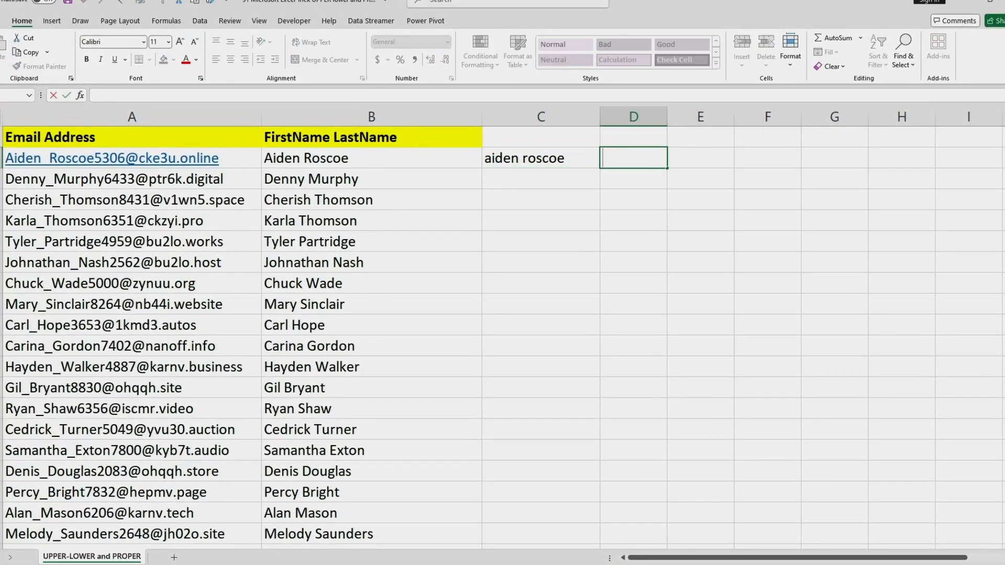
text(=)
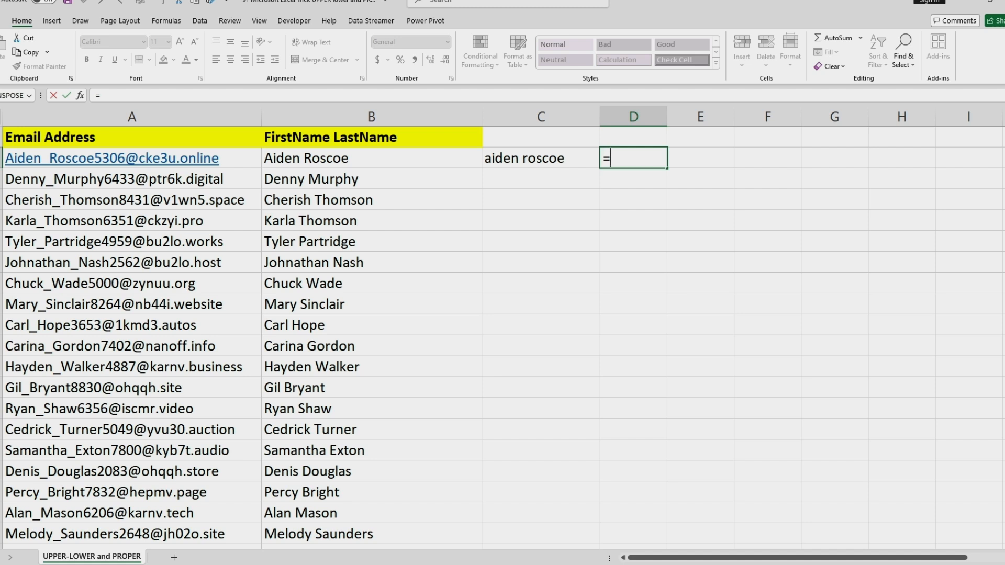
text(lower)
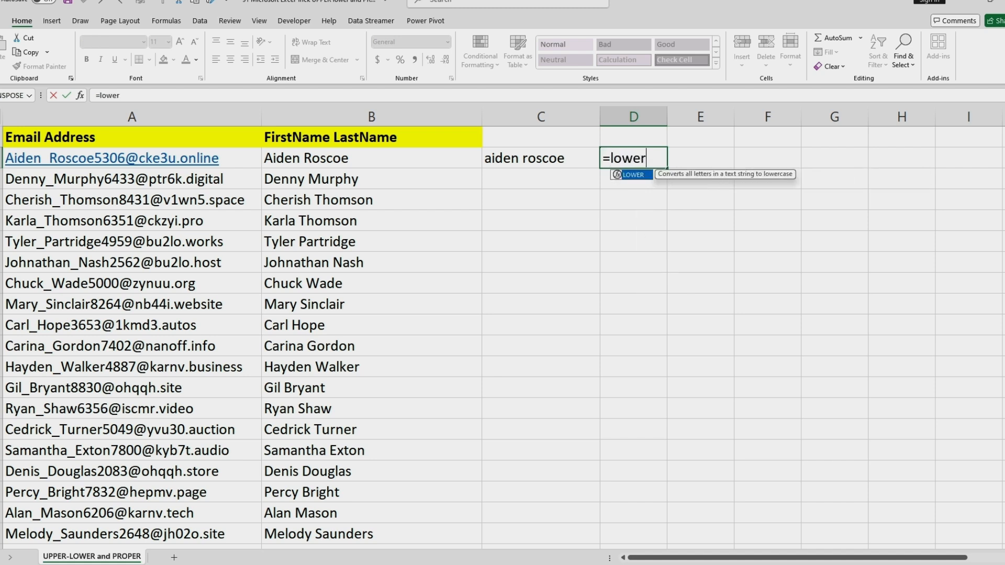
text(()
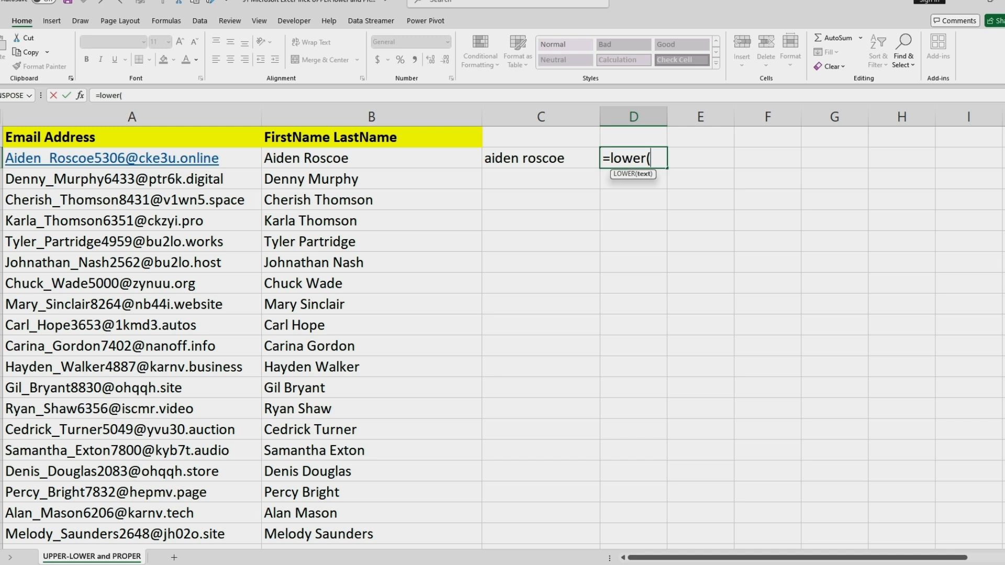
click(220, 160)
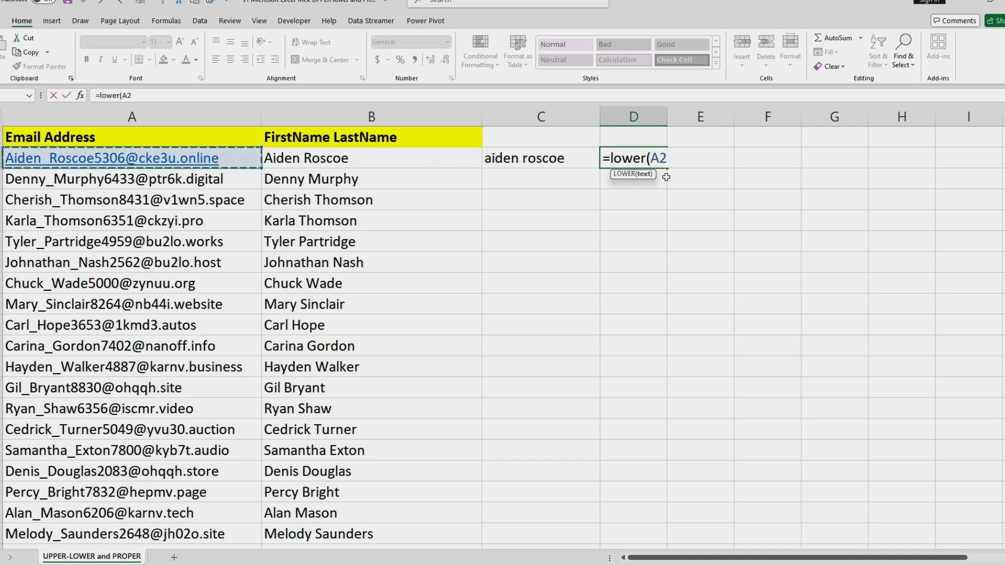
text())
key(Return)
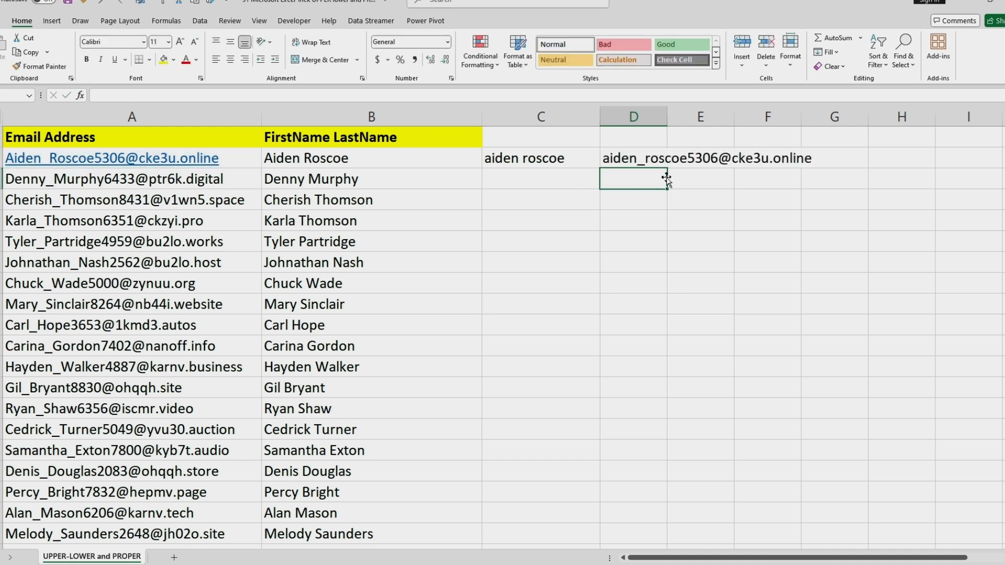
double_click(667, 115)
click(688, 158)
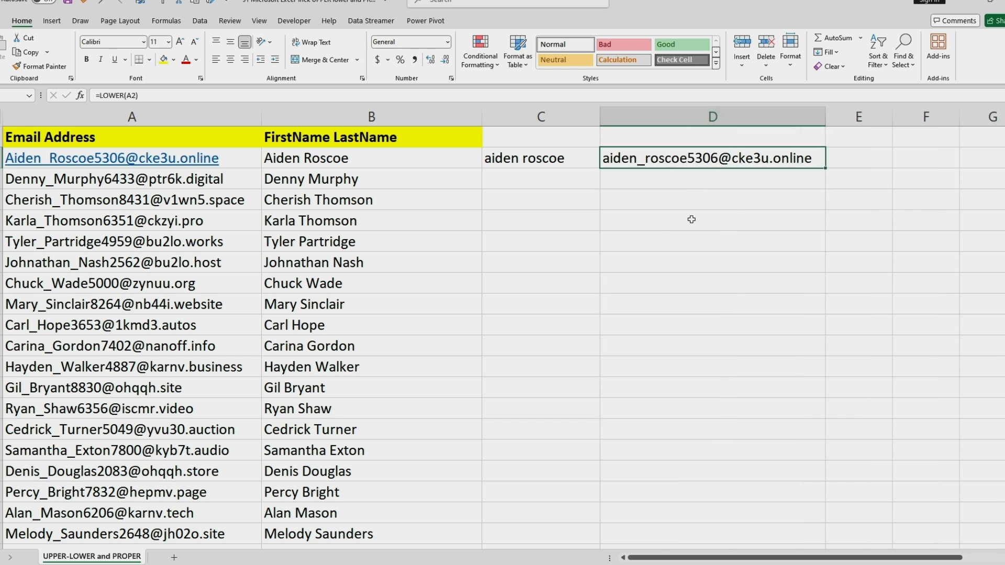
Fill the lowercase name formula from C2 down column C for every name in the list.
click(579, 156)
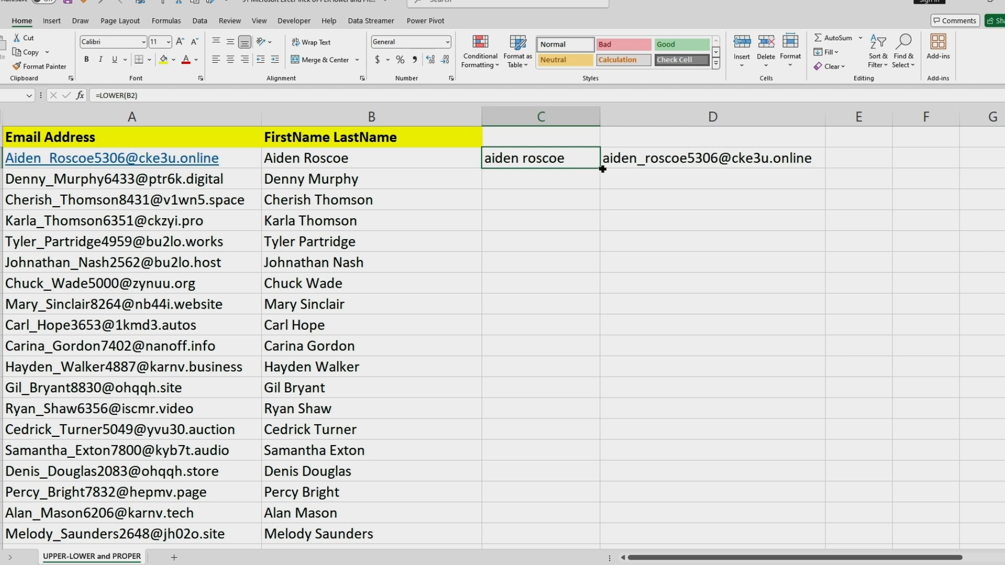
drag(603, 169, 557, 503)
scroll(676, 424, up, 6)
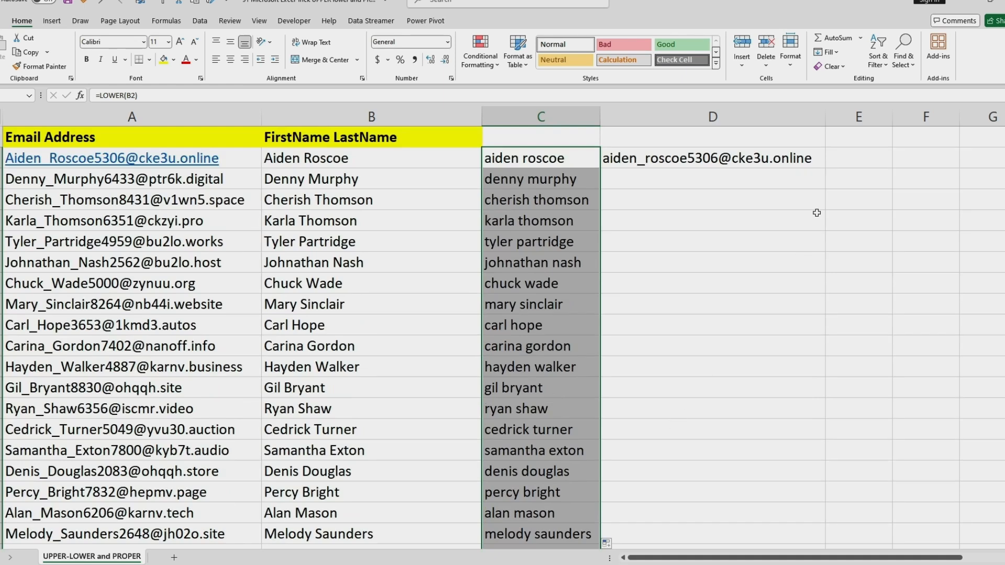
Fill the lowercase email formula from D2 down column D for every address in the list.
click(806, 160)
drag(826, 170, 807, 517)
scroll(735, 339, up, 6)
scroll(735, 338, up, 1)
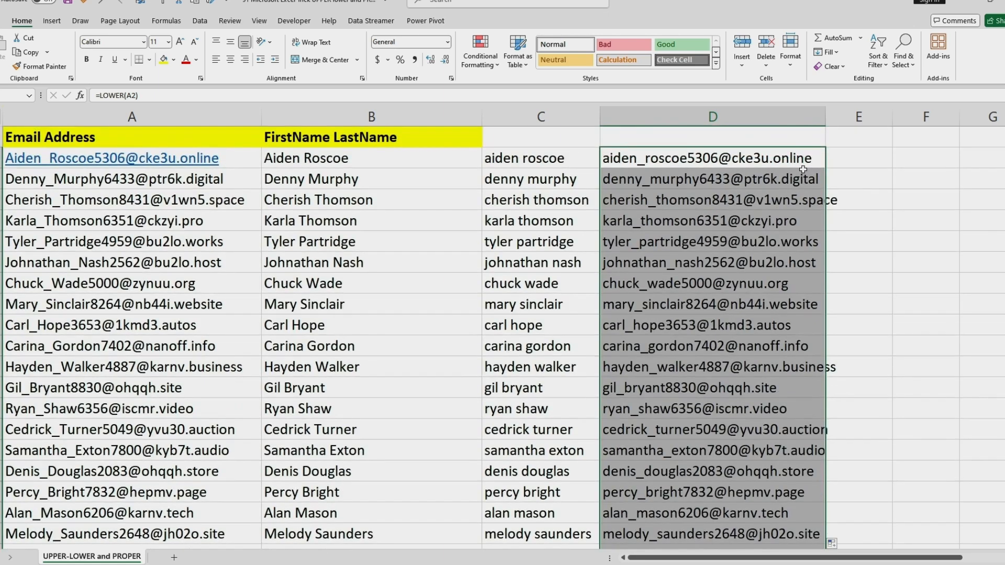
Autofit column D to the lowercase email addresses and copy the Email Address header from A1 to D1.
double_click(826, 116)
click(879, 190)
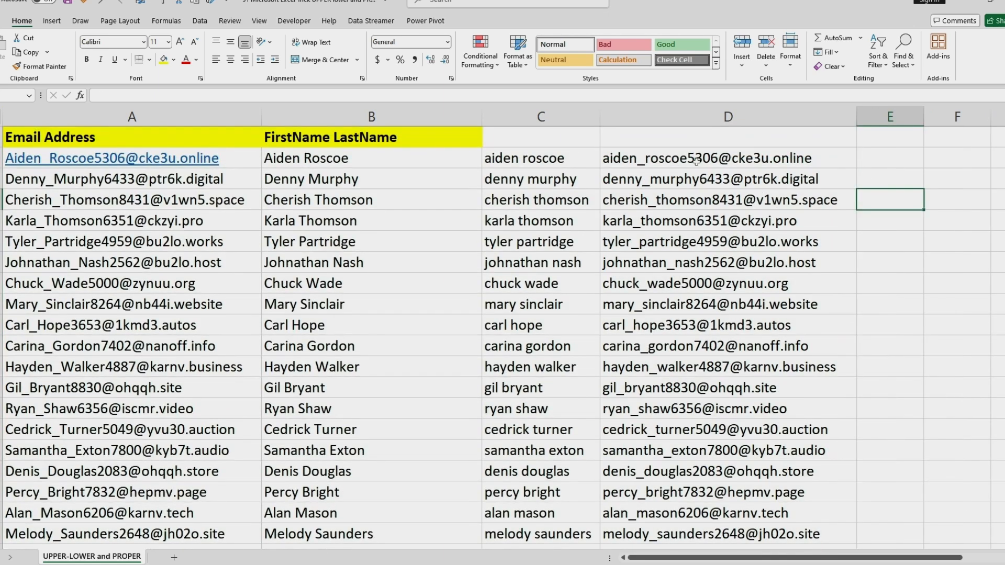
click(696, 161)
click(74, 136)
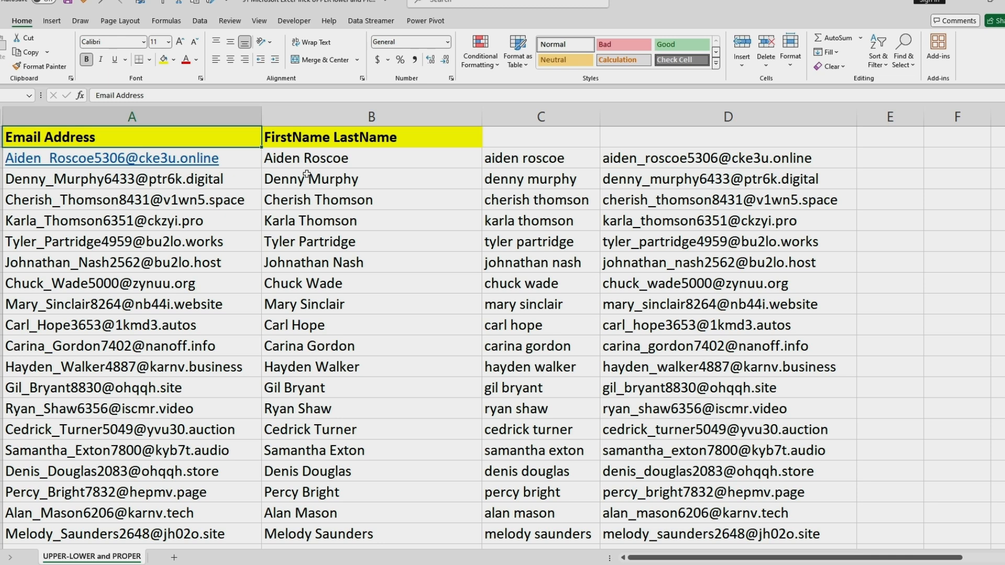
key(ctrl+c)
click(618, 137)
key(ctrl+v)
Copy the FirstName LastName header from B1 to C1 and autofit column C to it.
click(380, 137)
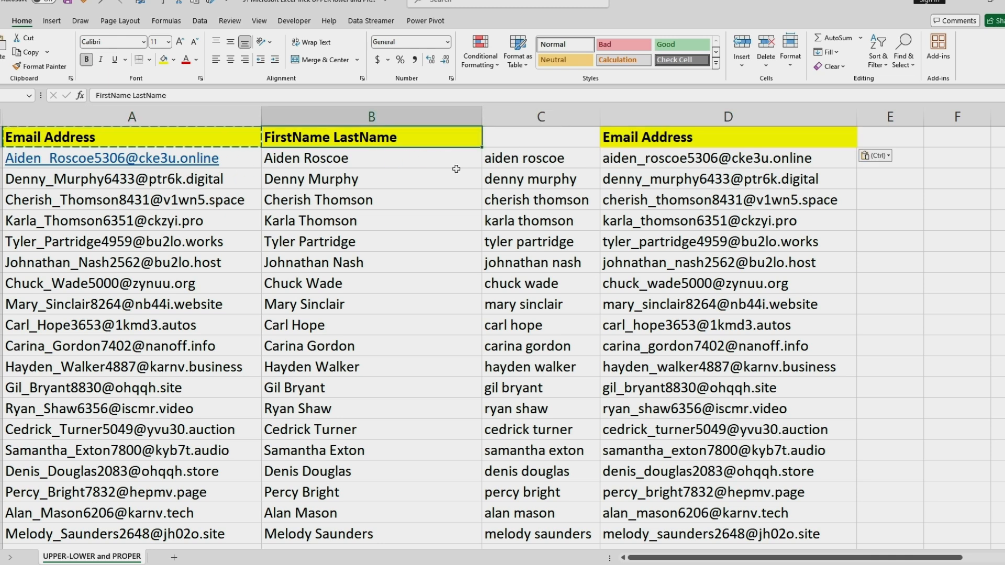
key(ctrl+c)
click(551, 139)
key(ctrl+v)
click(547, 200)
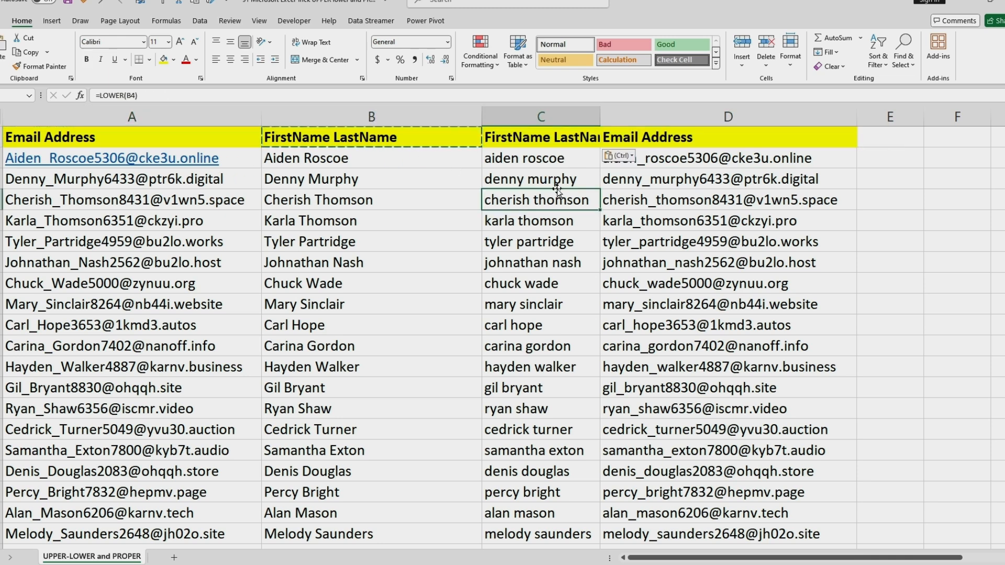
double_click(601, 113)
click(578, 181)
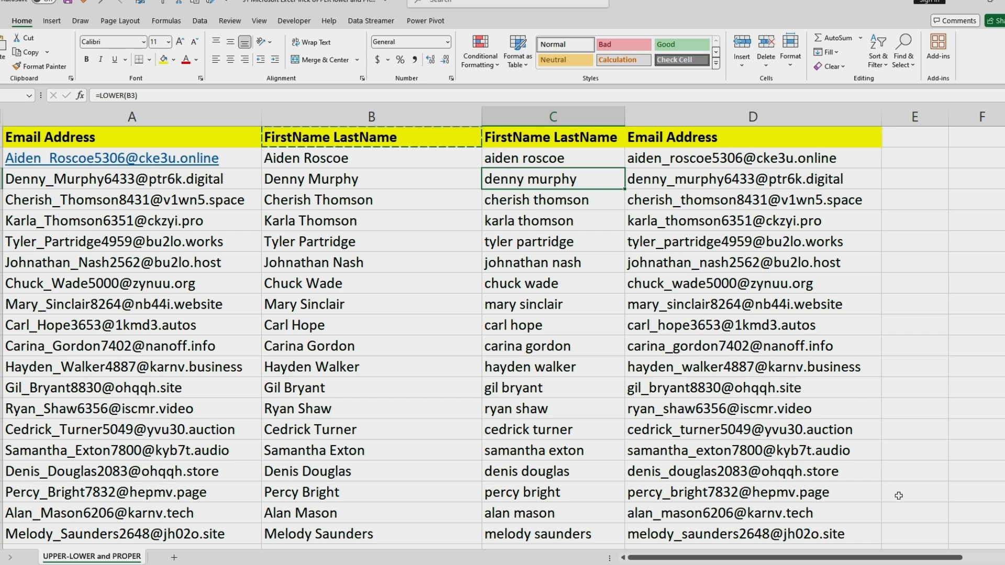
Enter =UPPER(C2) in cell E2 to convert the first lowercase name to uppercase.
drag(940, 557, 991, 553)
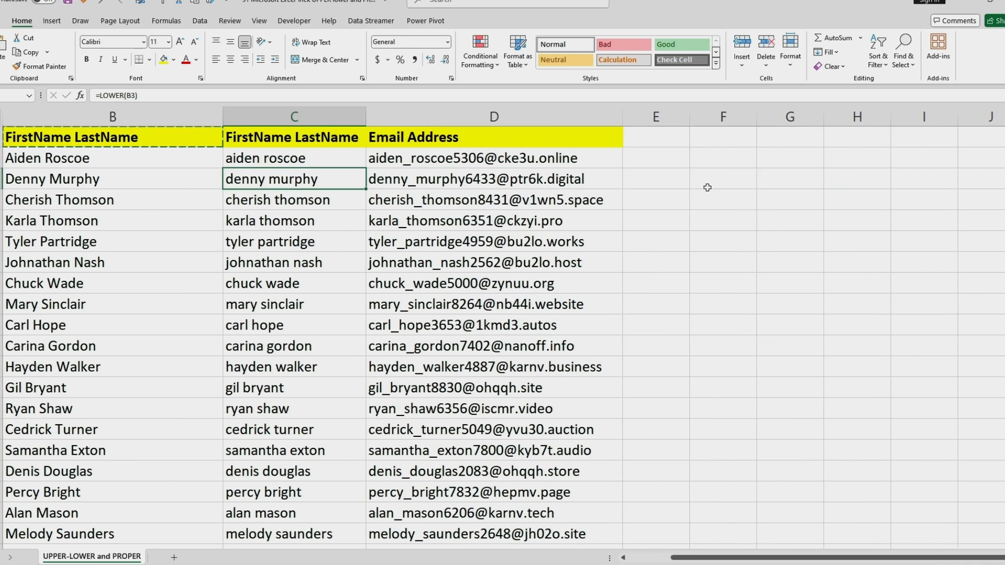
double_click(659, 158)
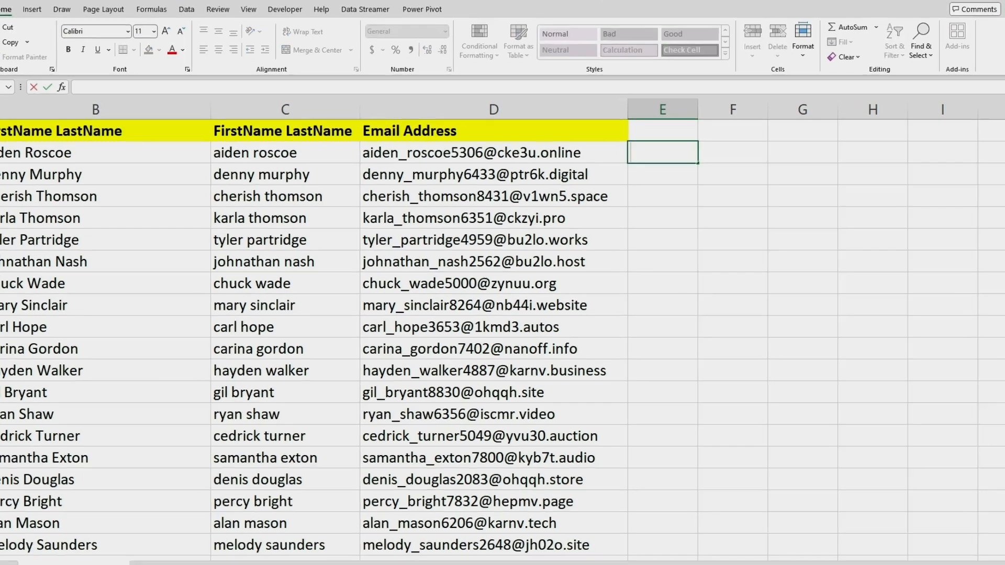
text(=Upp)
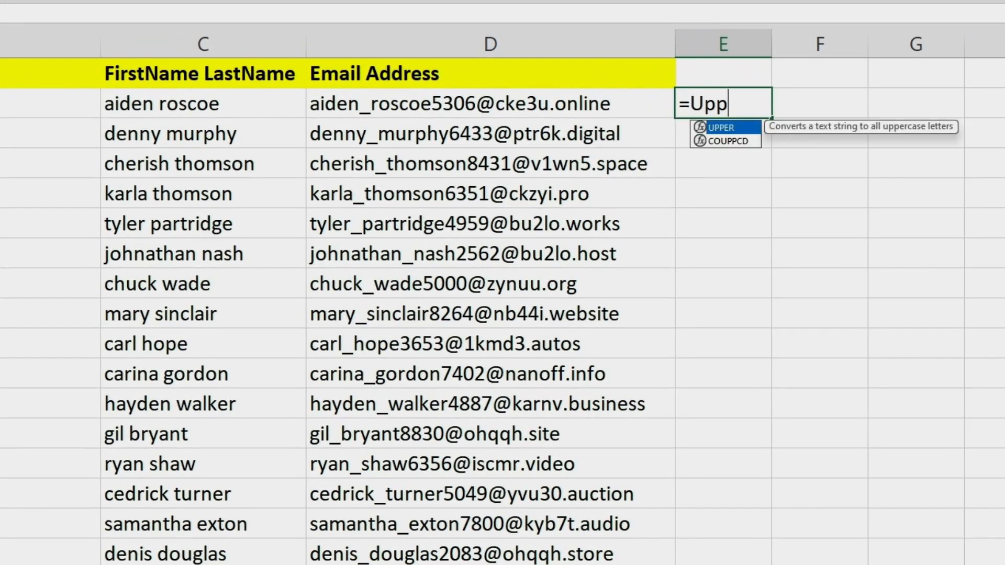
text(er()
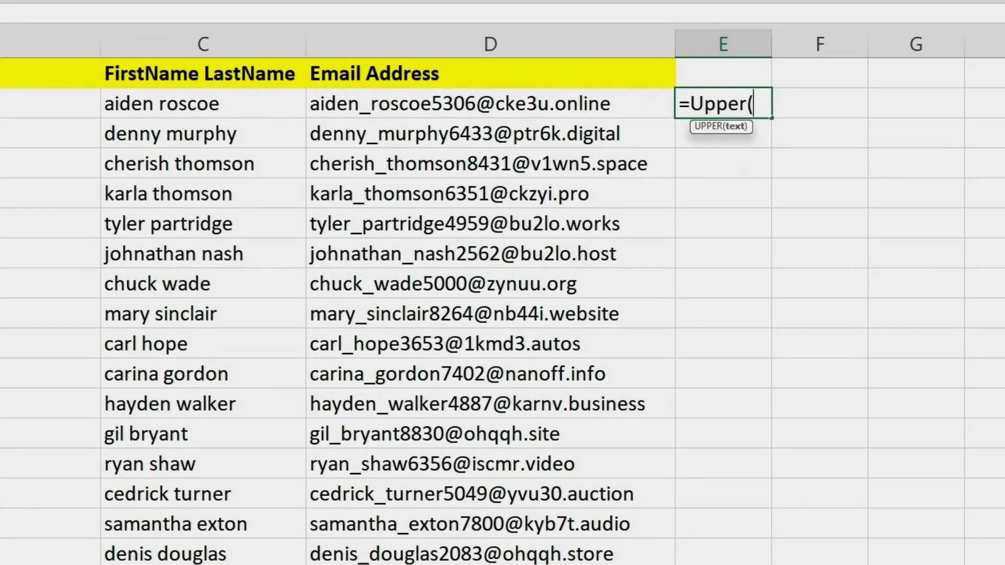
click(117, 111)
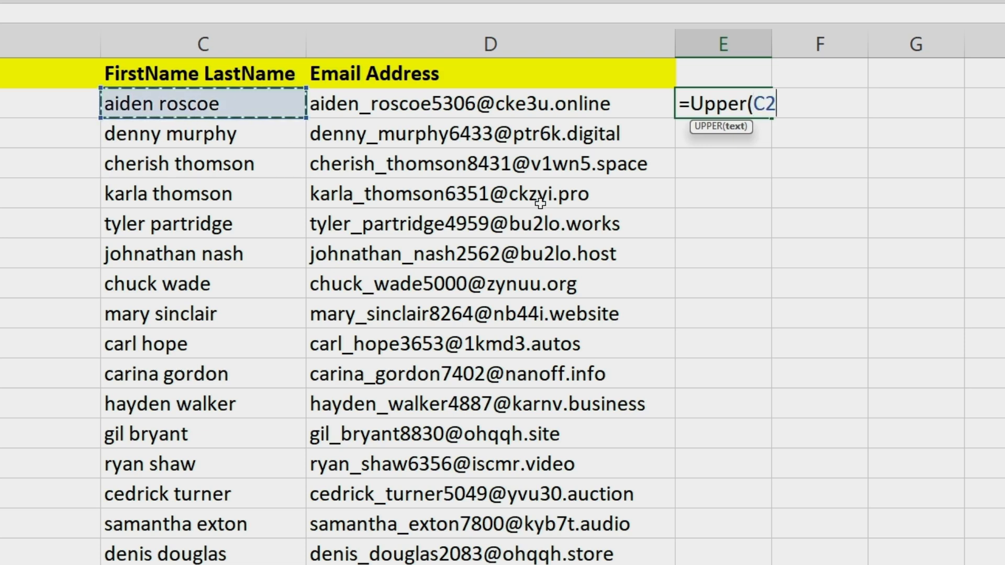
text())
key(Return)
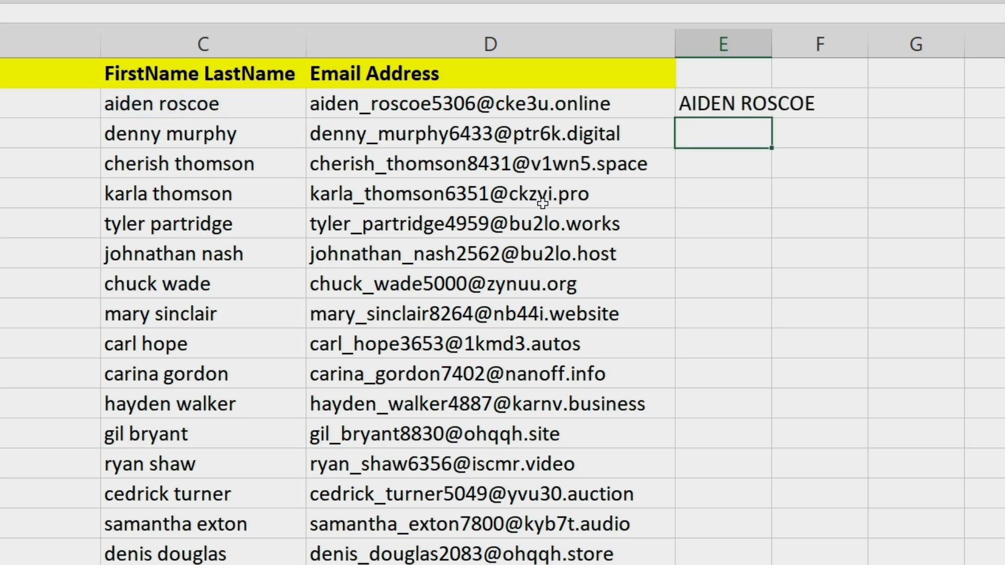
Fill the uppercase name formula from E2 down column E for every name and autofit the column.
double_click(768, 105)
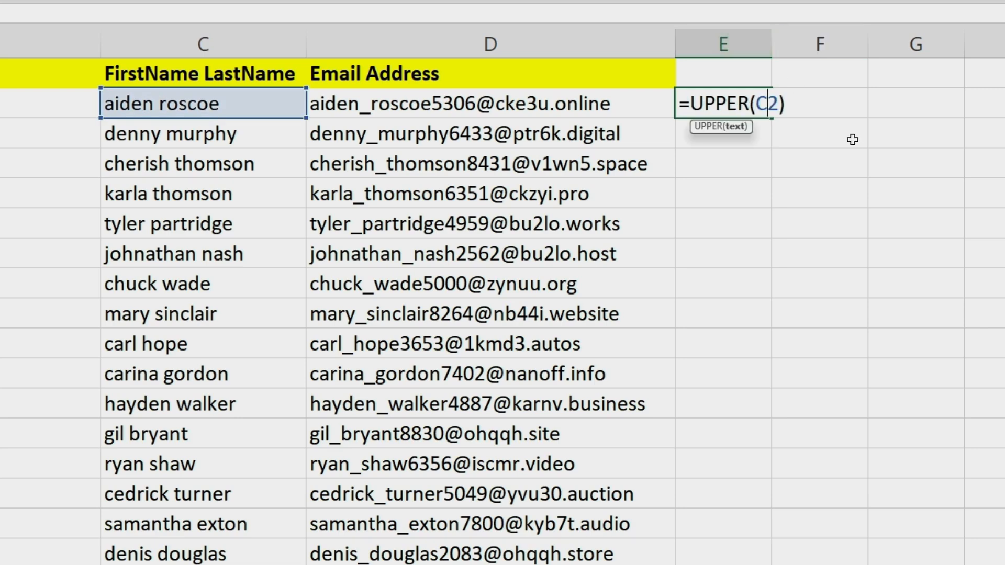
key(Escape)
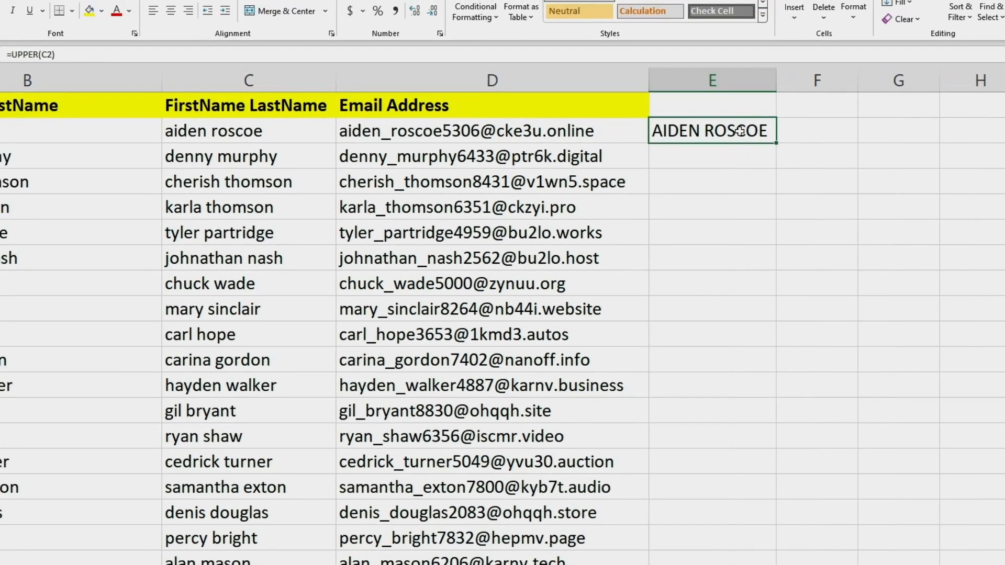
double_click(779, 143)
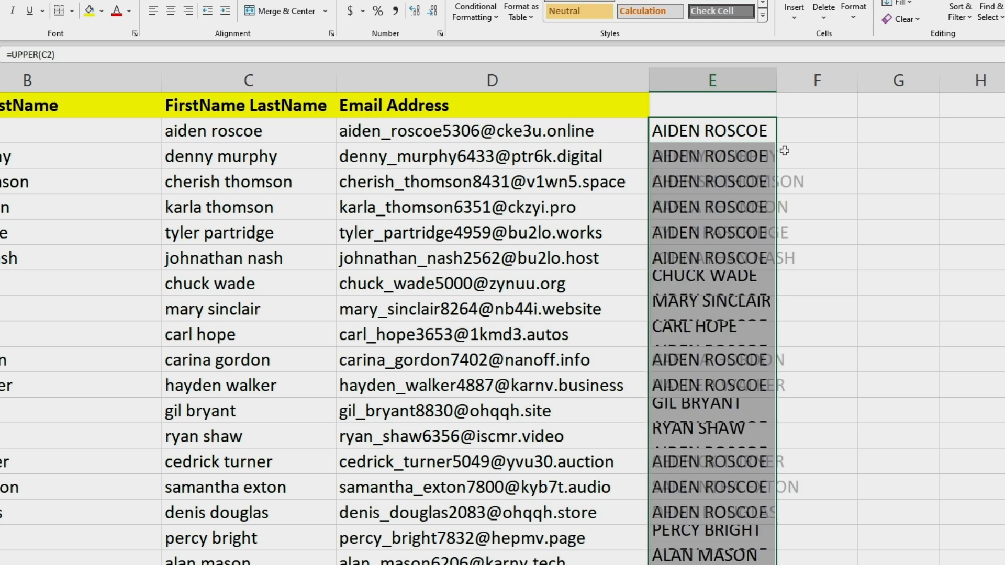
double_click(776, 79)
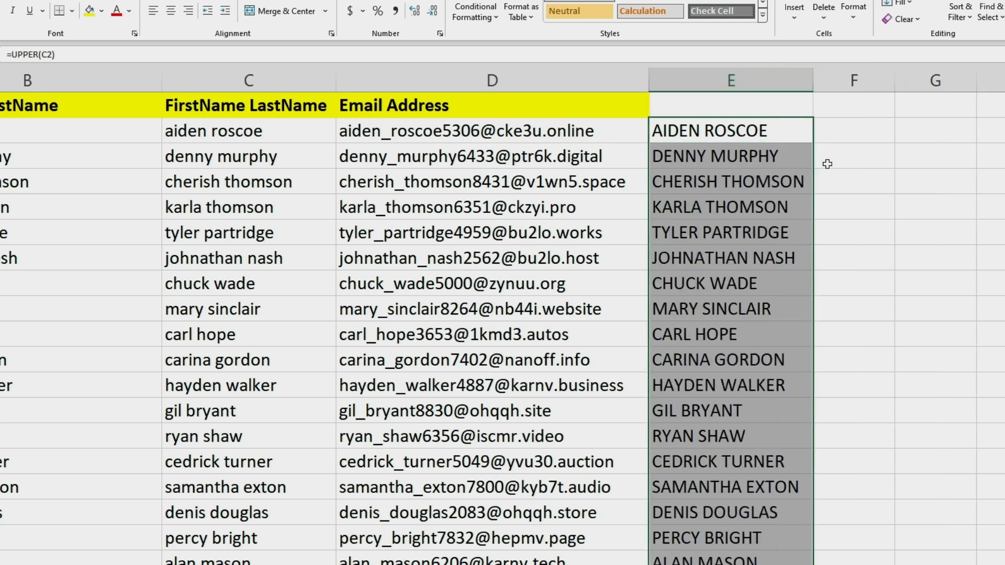
Copy the FirstName LastName header from C1 to E1 above the uppercase names.
click(282, 107)
key(ctrl+c)
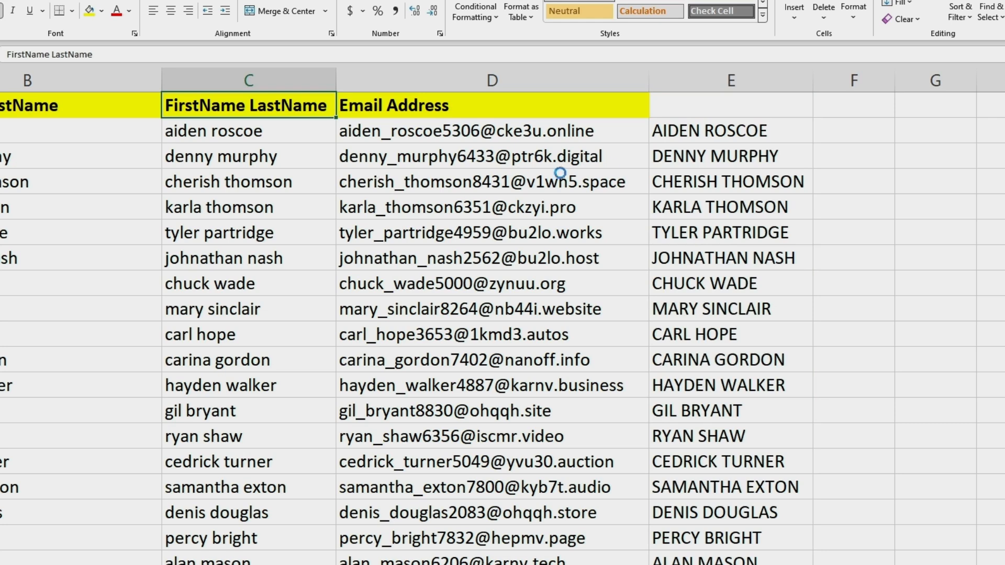
click(702, 108)
key(ctrl+v)
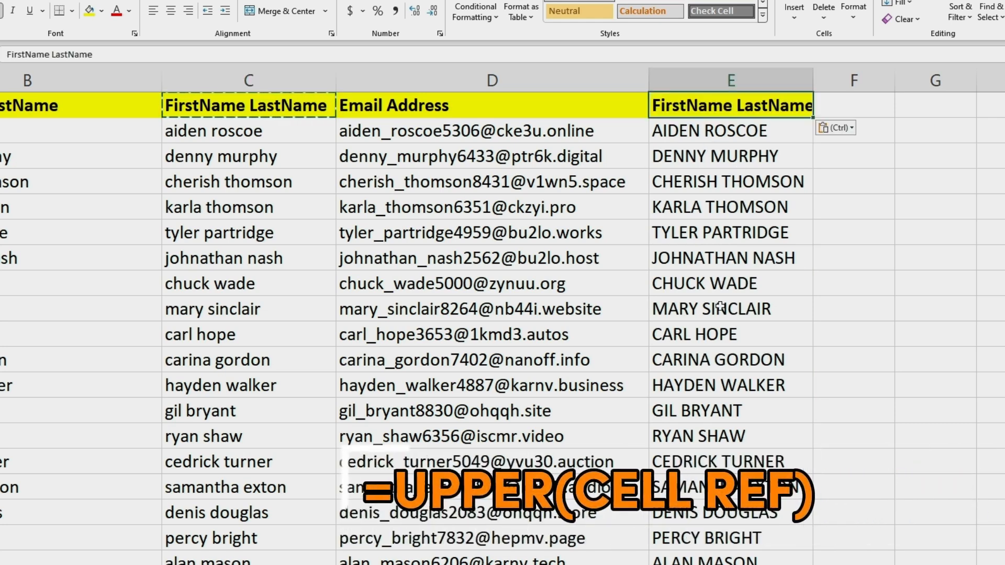
scroll(719, 306, down, 6)
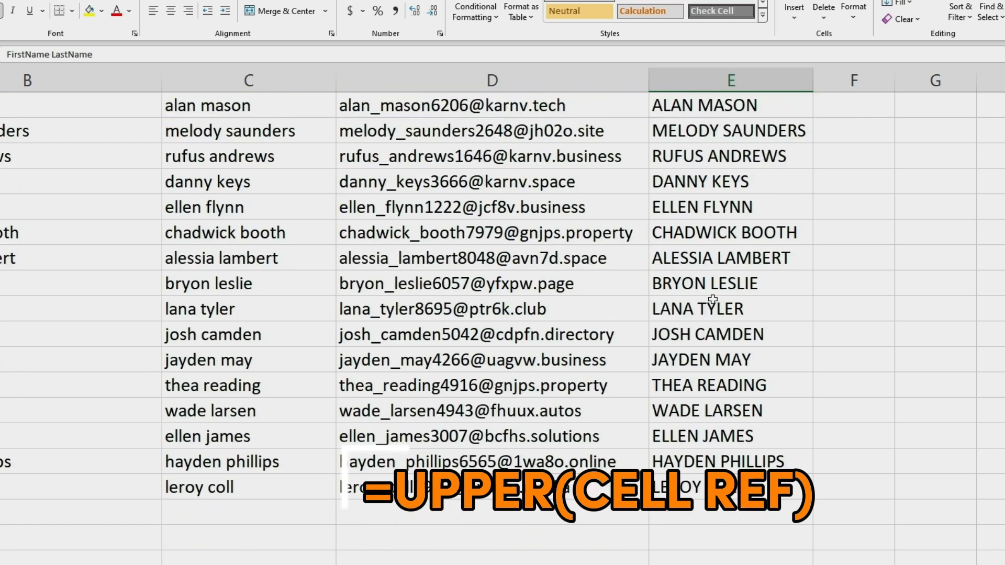
scroll(713, 299, up, 6)
click(774, 261)
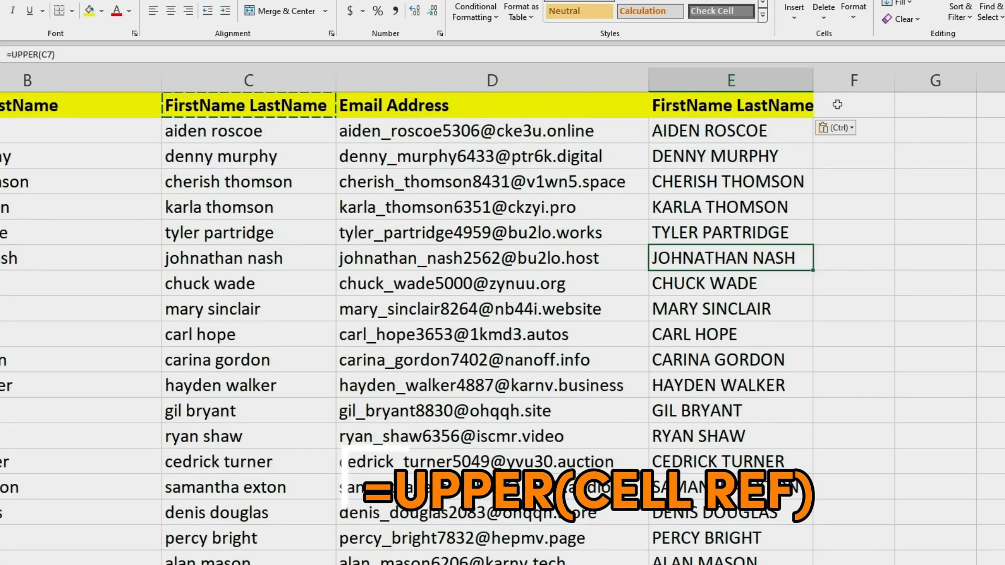
Widen column F and enter =UPPER(D2) in cell F2 for the first email address.
drag(895, 81, 969, 84)
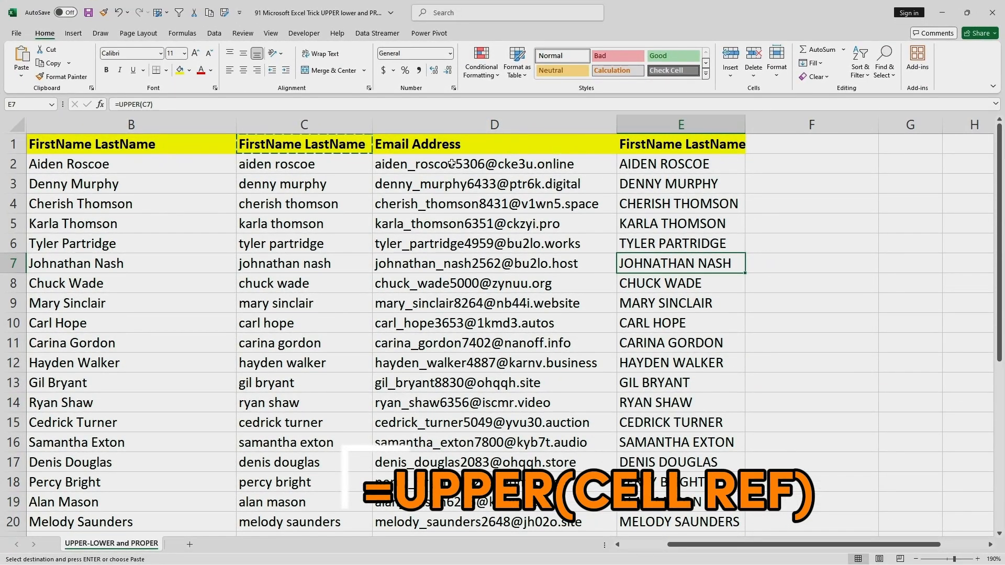
click(774, 167)
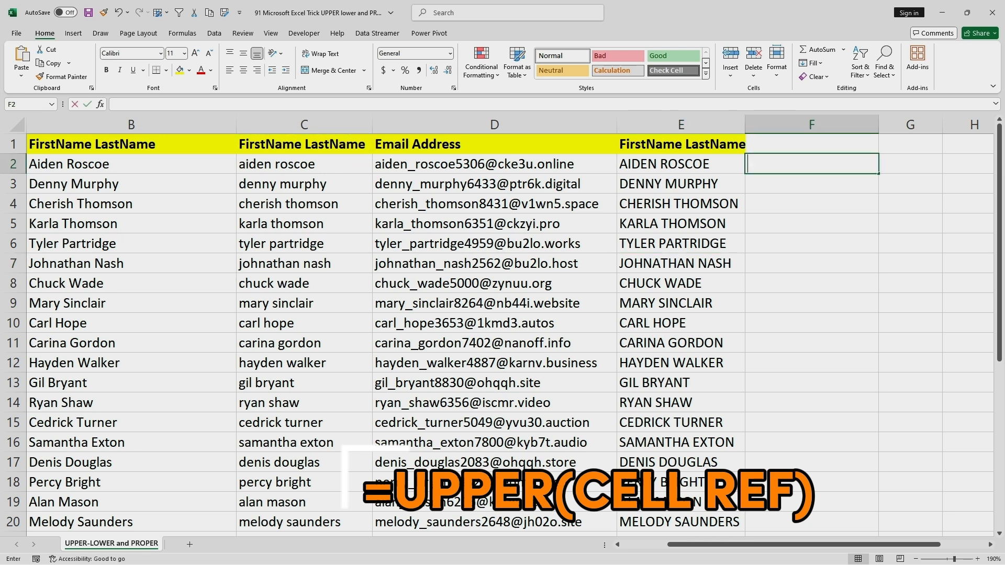
text(=U)
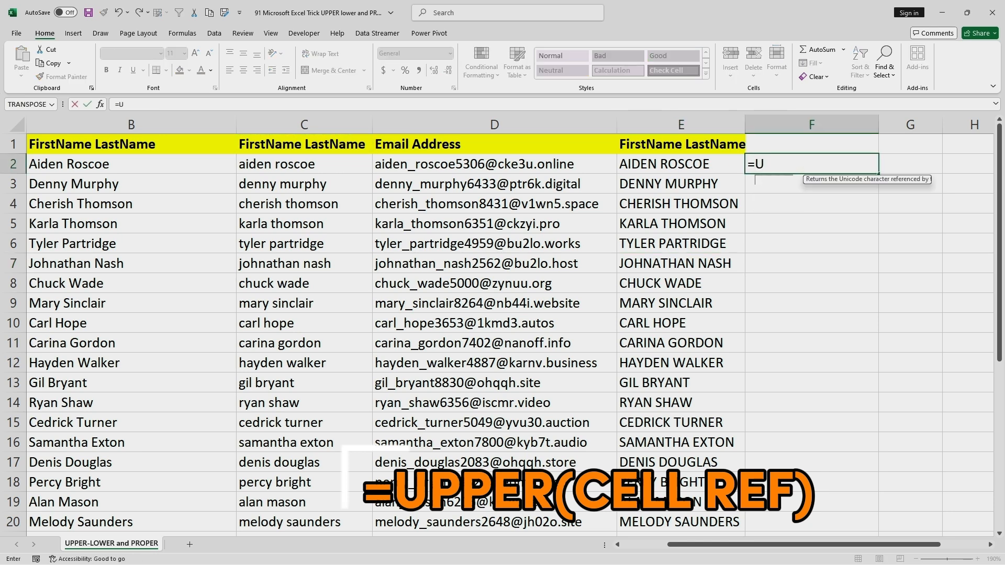
text(PPER()
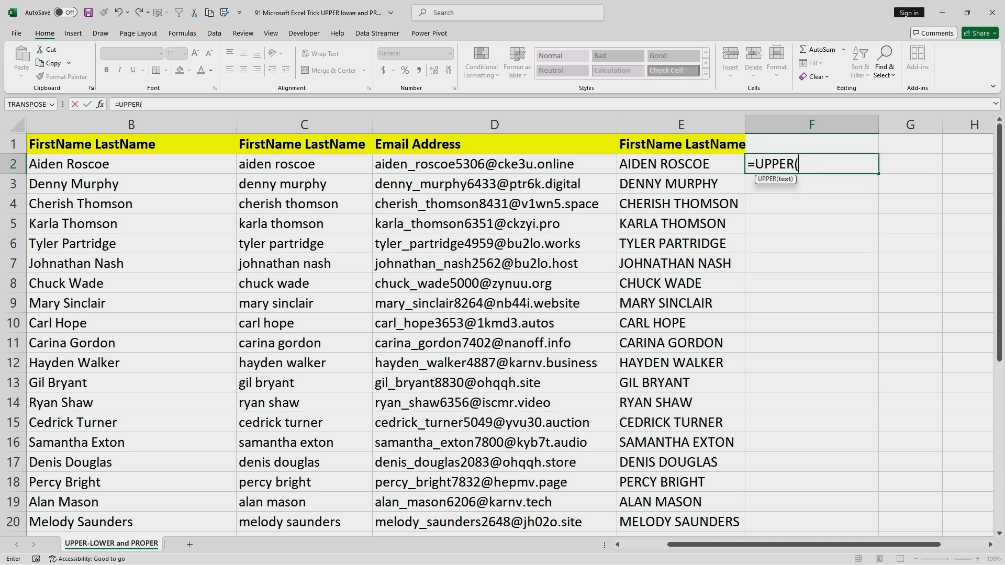
click(502, 164)
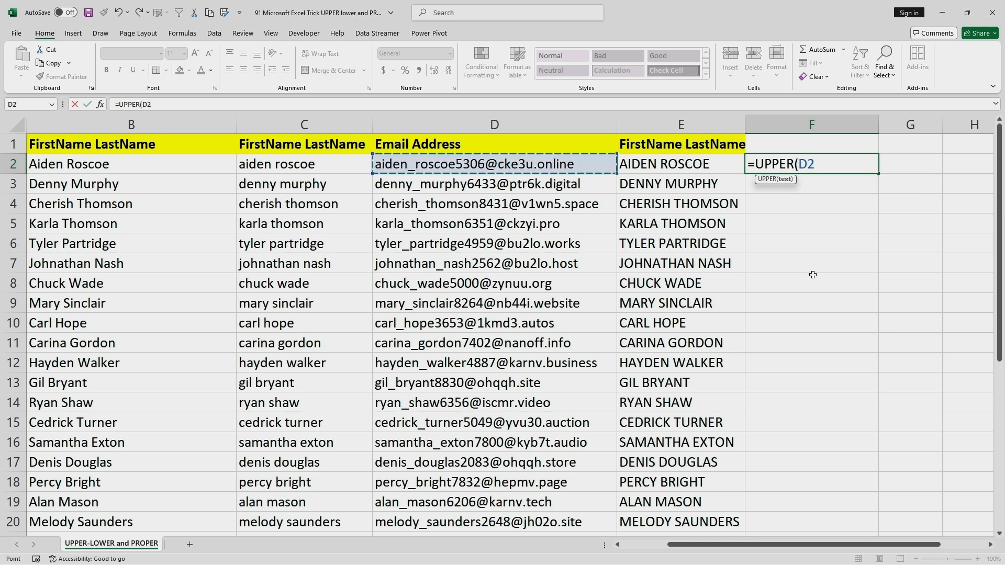
text())
key(Return)
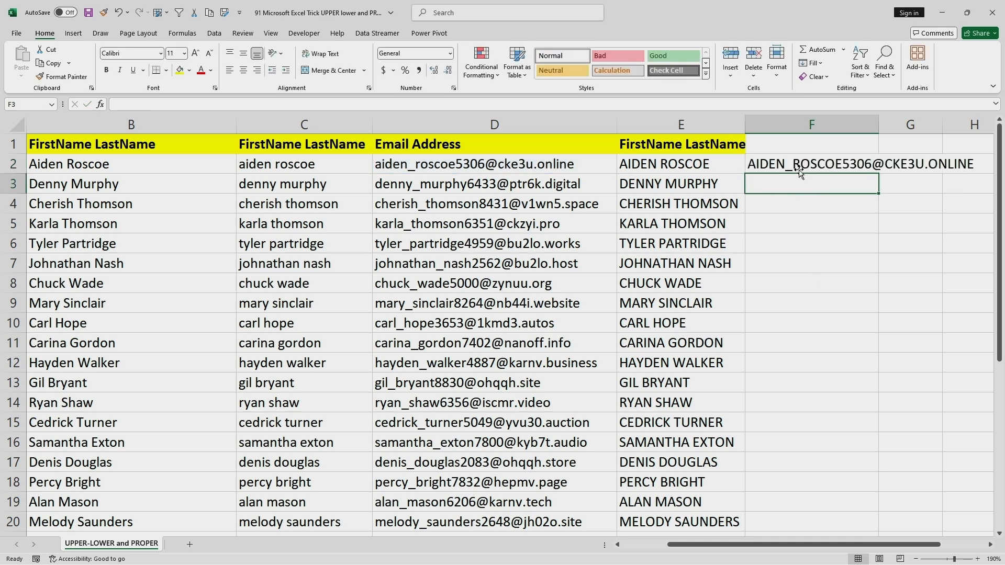
Fill the uppercase email formula from F2 down column F for every address and autofit the column.
click(793, 163)
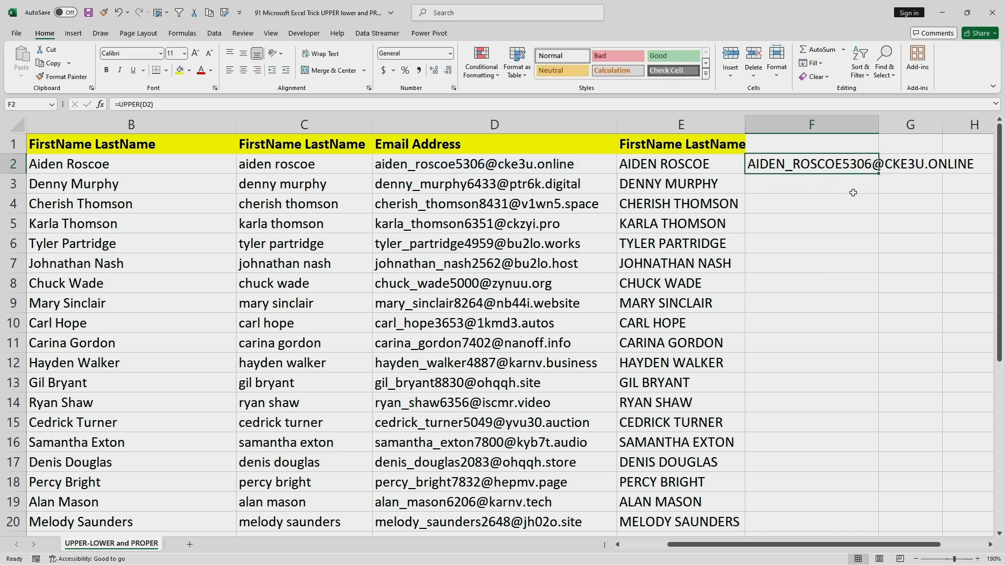
double_click(880, 175)
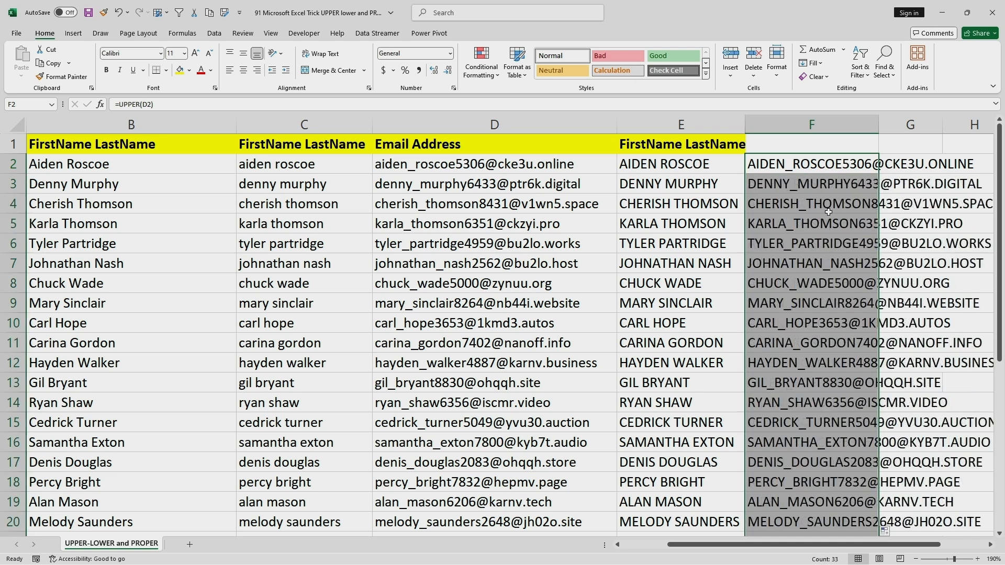
double_click(873, 126)
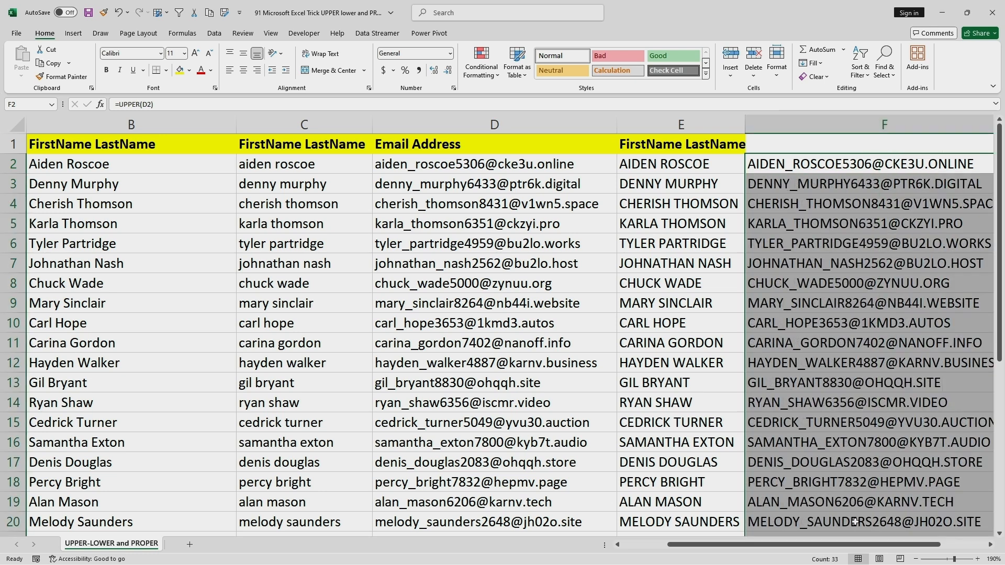
Copy the Email Address header from D1 to F1 above the uppercase addresses.
drag(848, 545, 896, 540)
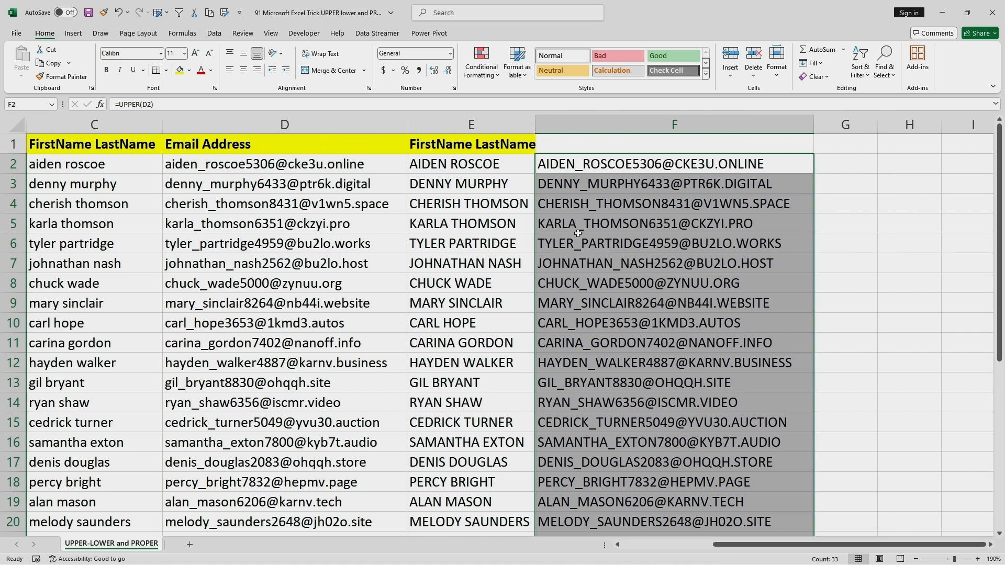
click(271, 142)
key(ctrl+c)
click(607, 146)
key(ctrl+v)
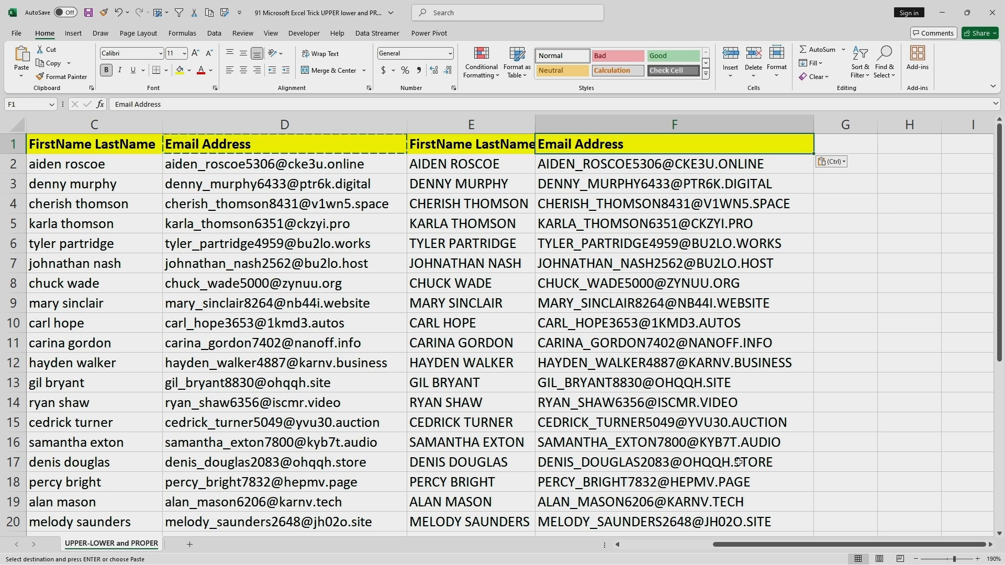
drag(750, 550, 659, 550)
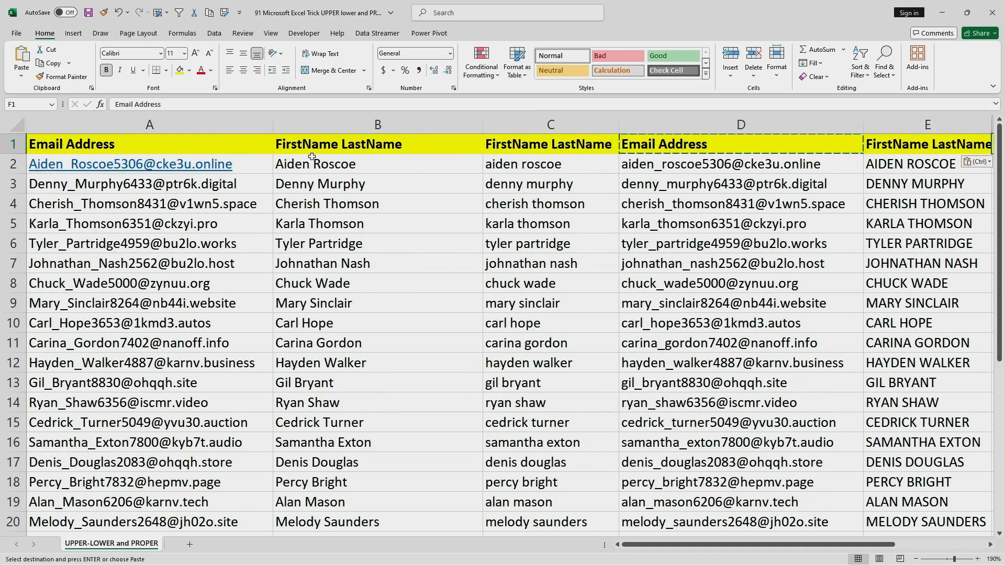
drag(336, 124, 145, 122)
drag(356, 212, 369, 224)
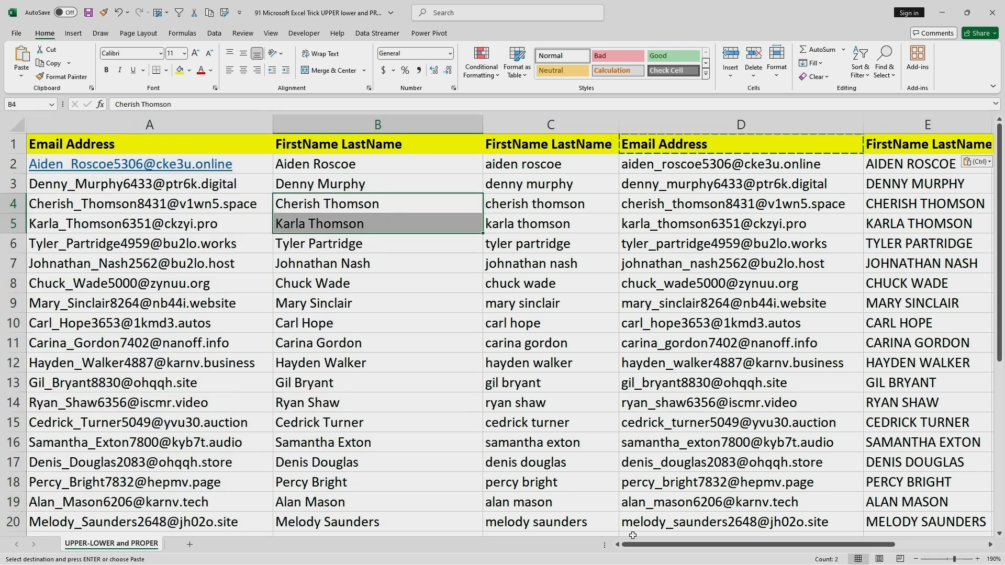
Enter =PROPER(E2) in cell G2 to convert the first uppercase name to proper case, and review the formula.
drag(640, 545, 844, 505)
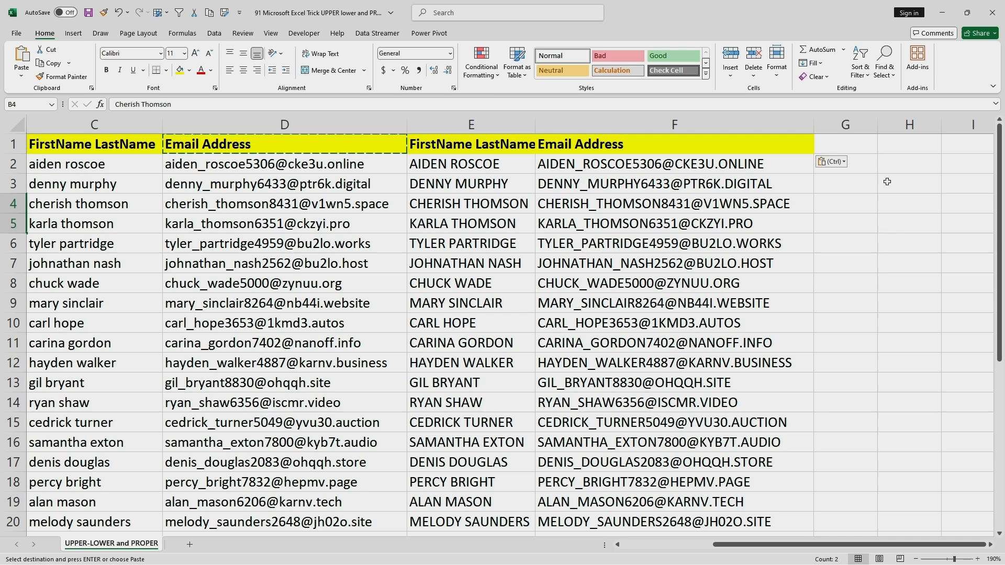
double_click(856, 166)
text(=)
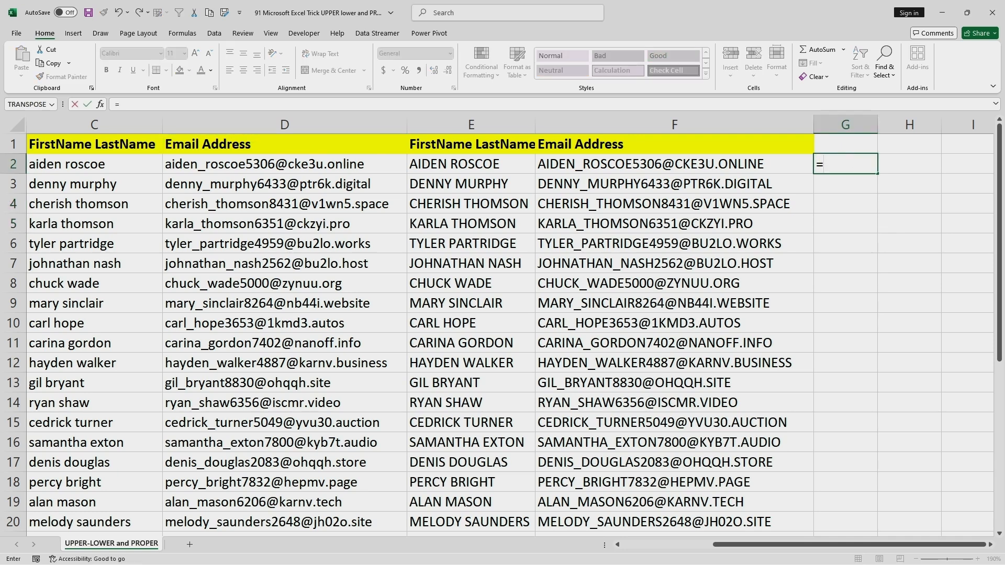
text(PROPER)
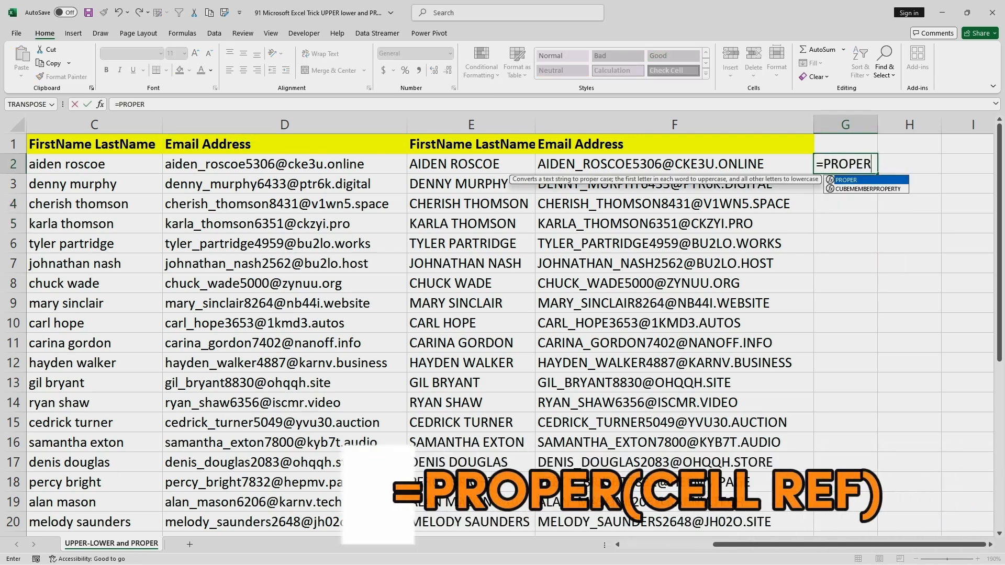
text(()
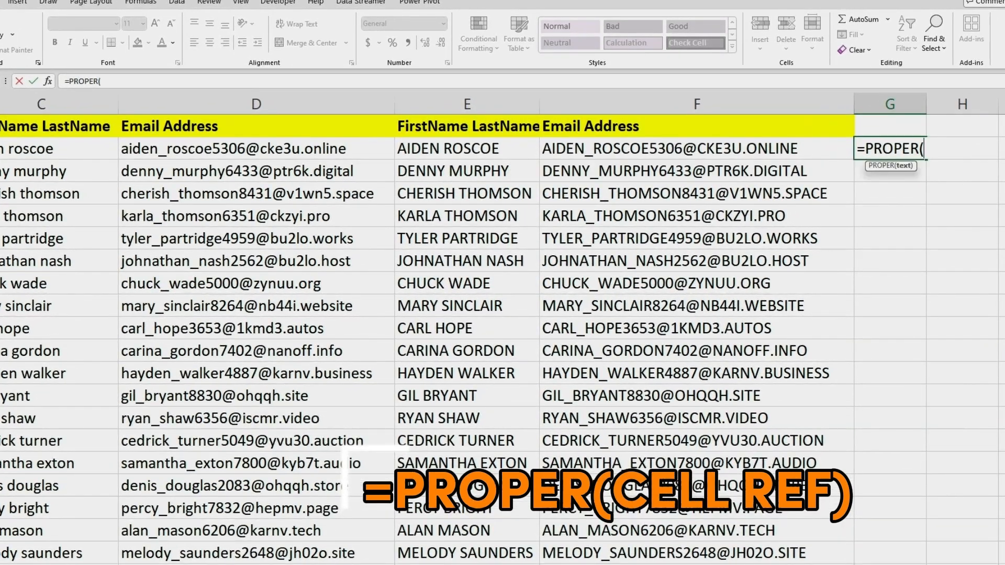
click(431, 149)
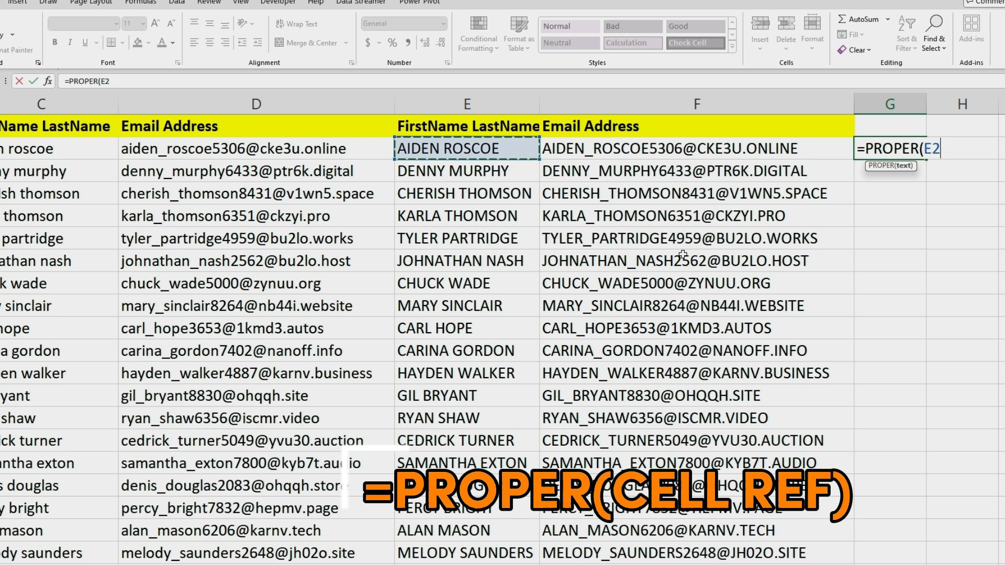
text())
key(Return)
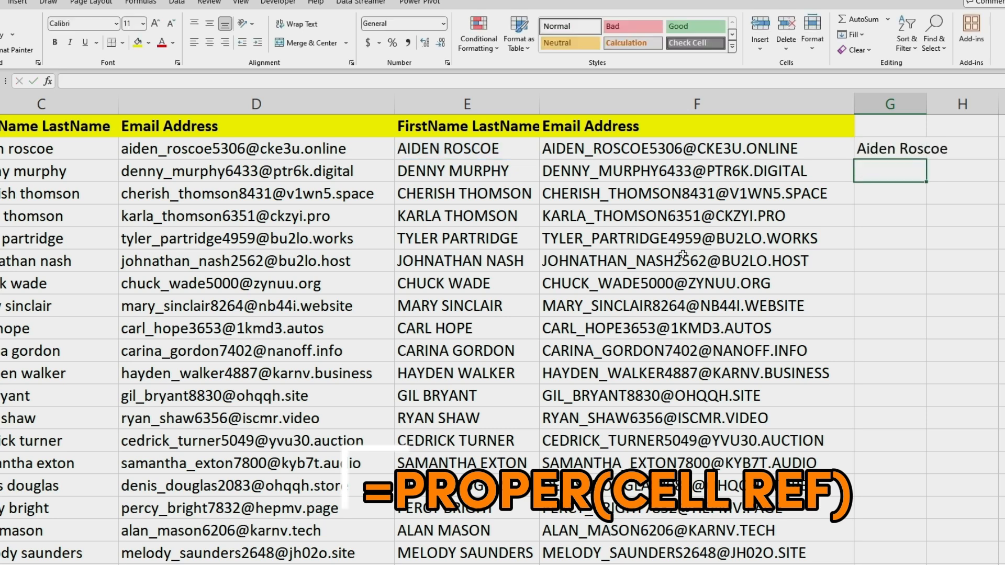
double_click(865, 148)
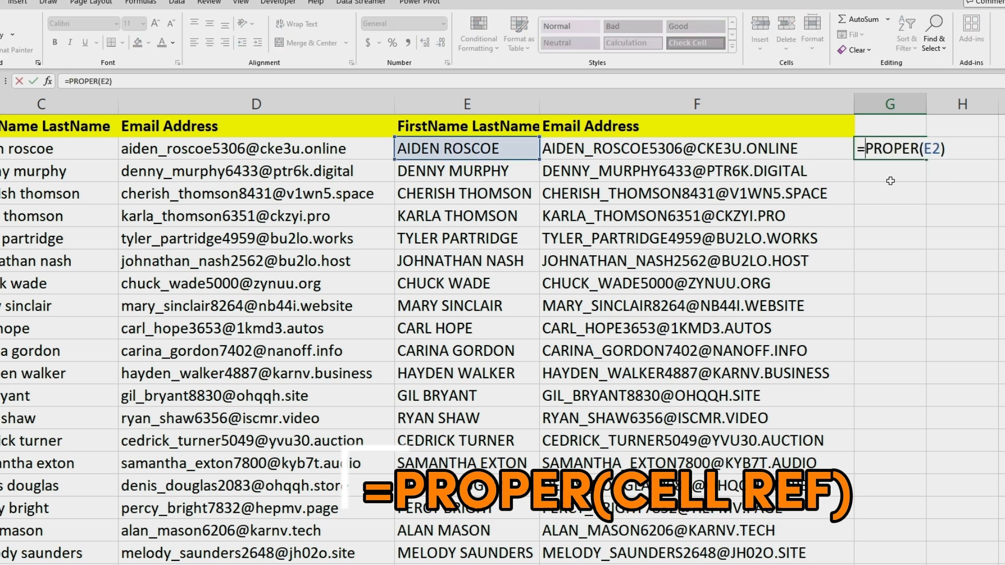
key(Escape)
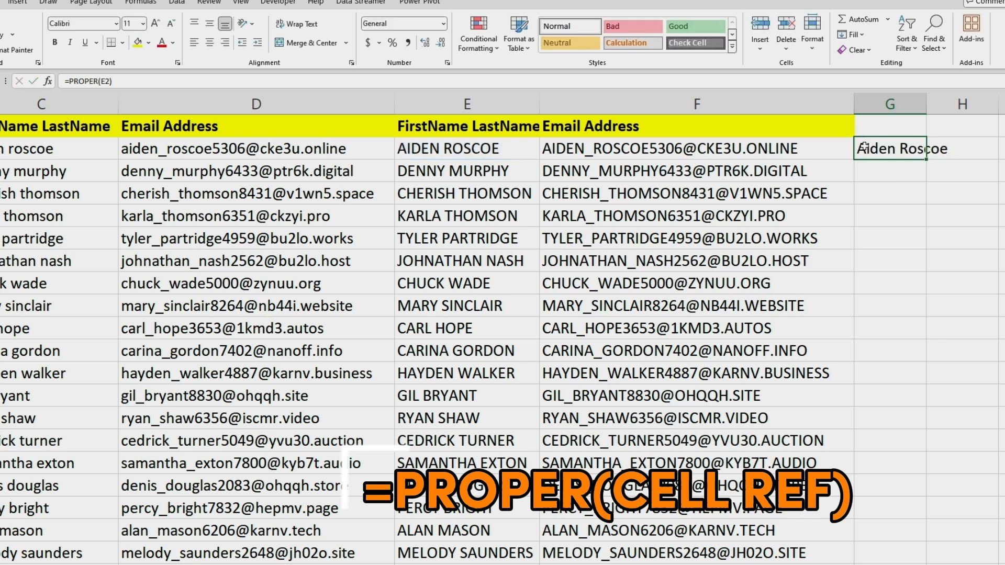
double_click(898, 148)
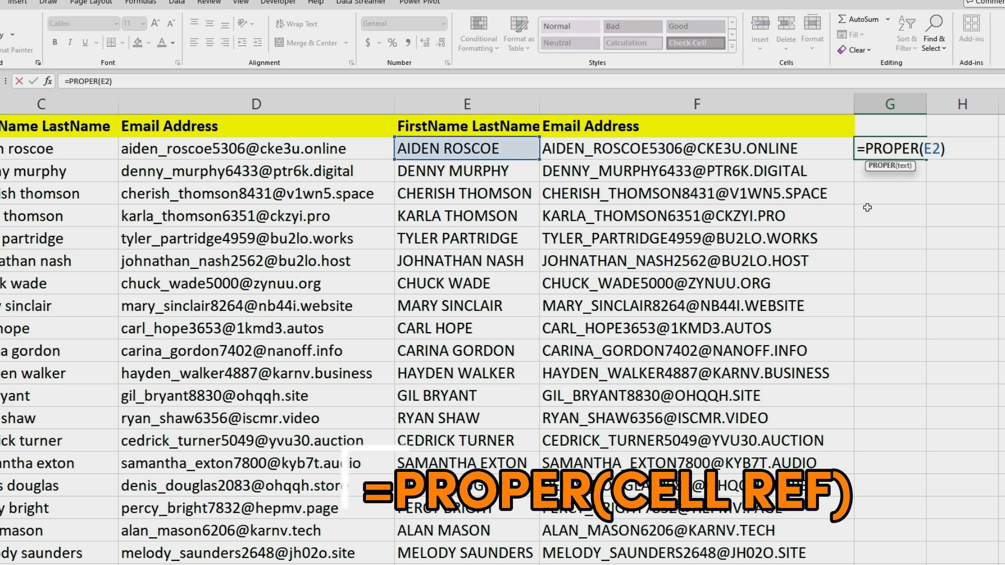
key(Escape)
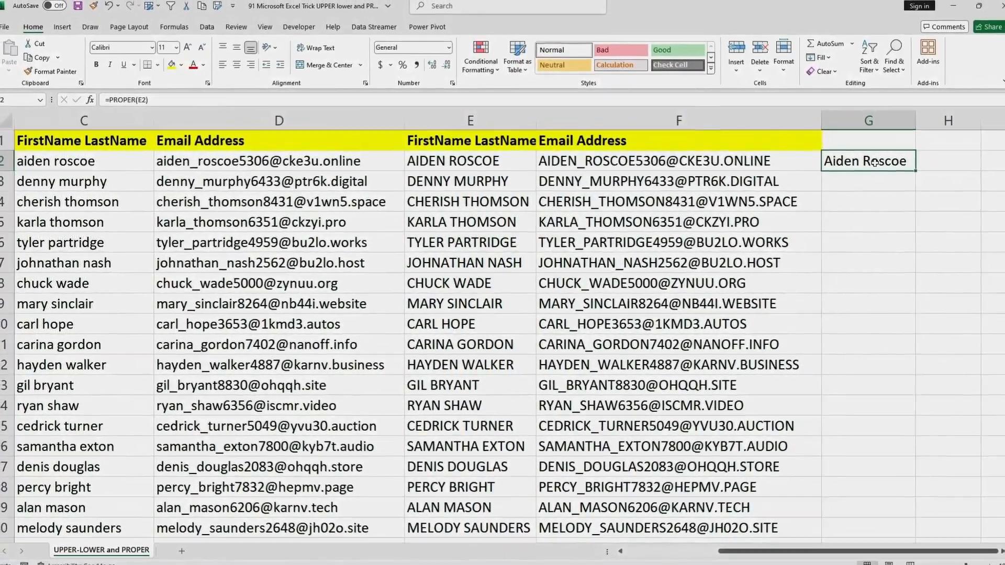
Fill the proper-case name formula from G2 down column G for every name and autofit the column.
double_click(905, 176)
click(904, 178)
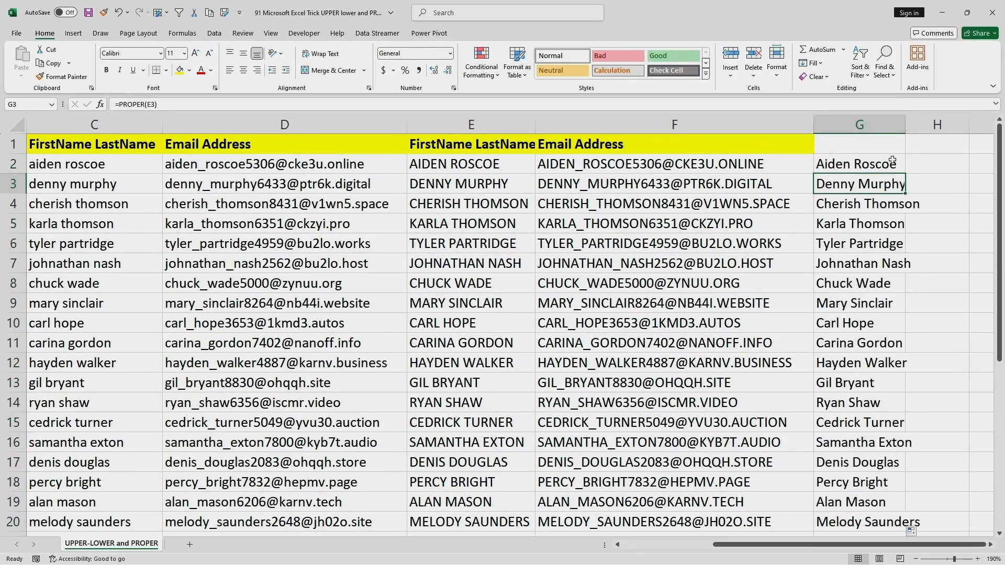
double_click(906, 131)
Copy the FirstName LastName header from E1 to G1 above the proper-case names.
click(448, 151)
key(ctrl+c)
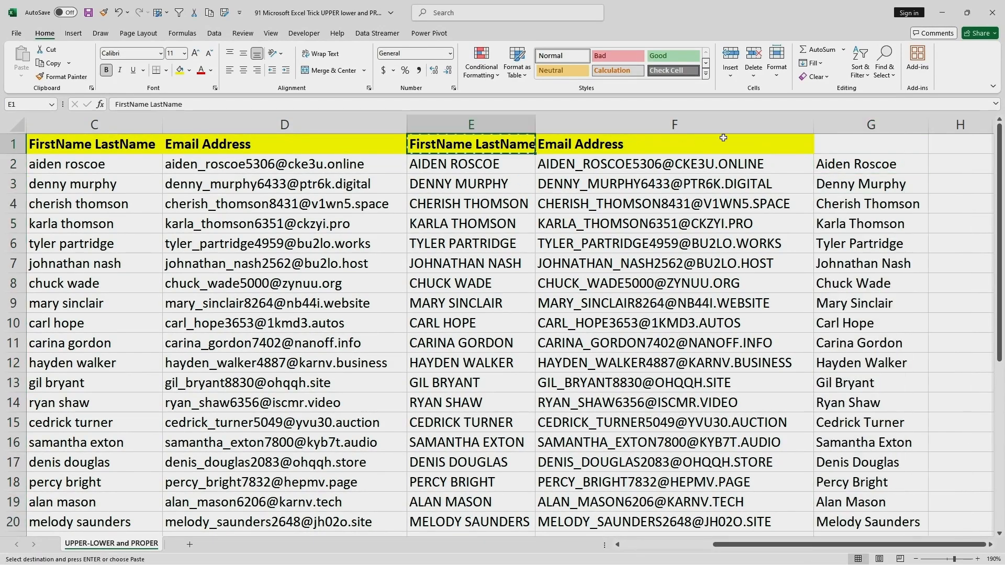
click(860, 143)
key(ctrl+v)
click(722, 199)
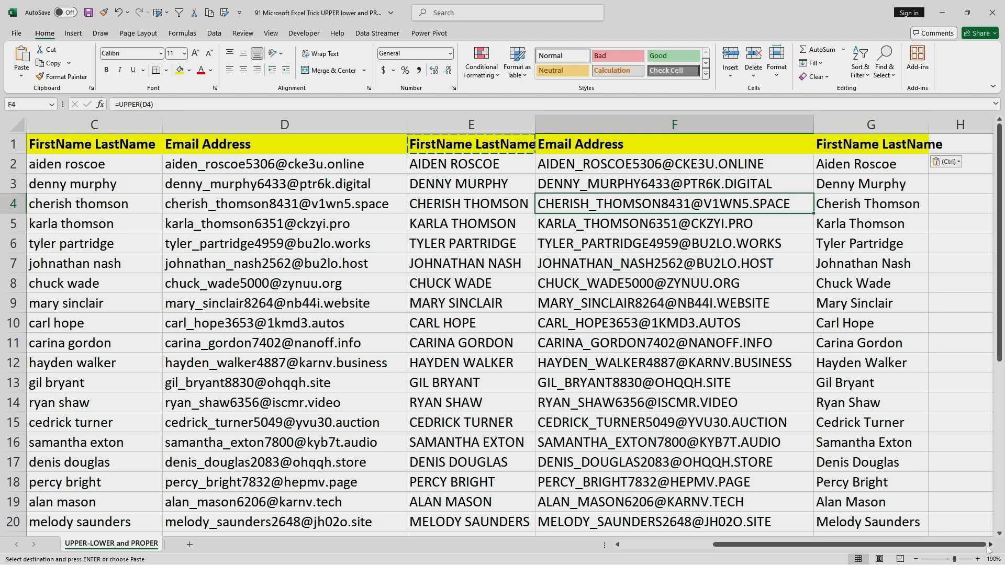
Copy the Email Address header from F1 to H1 and autofit column H to it.
click(991, 545)
click(991, 545)
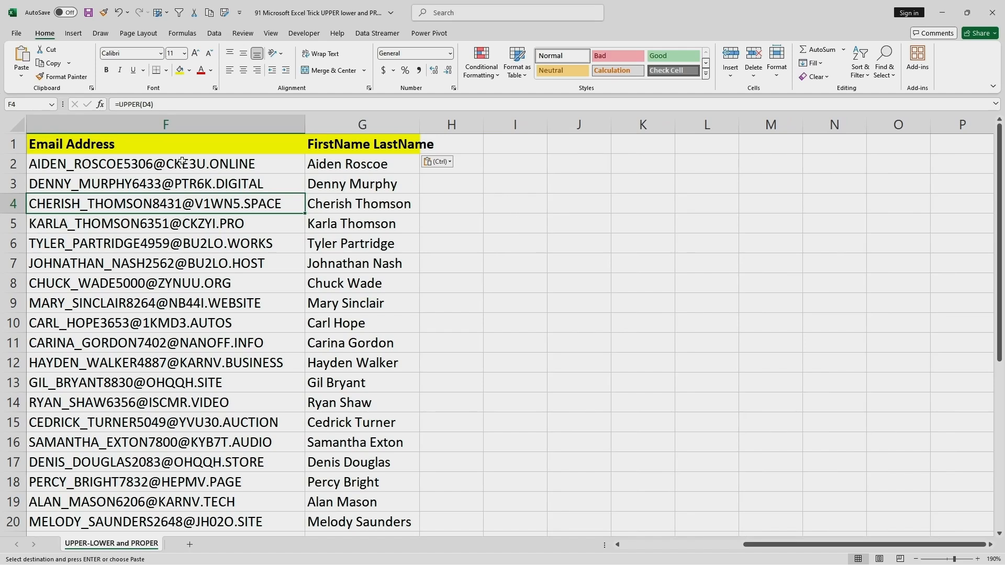
click(137, 147)
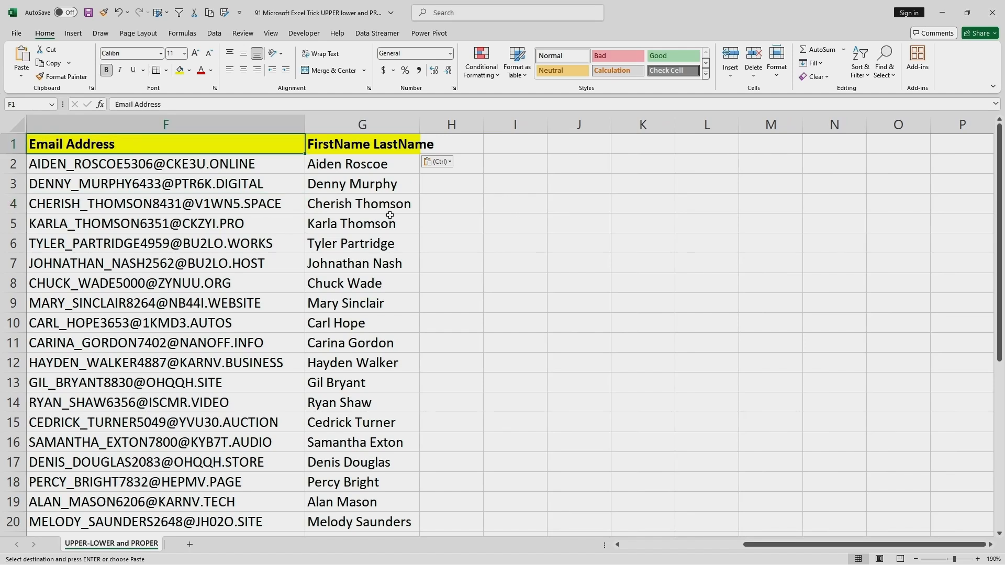
key(ctrl+c)
click(480, 142)
key(ctrl+v)
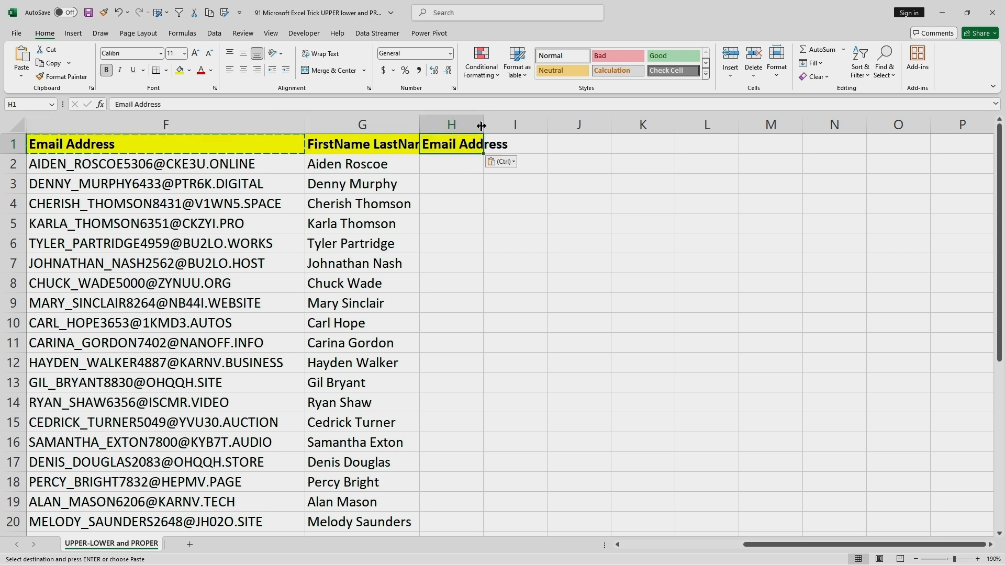
double_click(484, 124)
Enter =PROPER(F2) in cell H2 for the first email address and widen column H to fit the result.
click(454, 166)
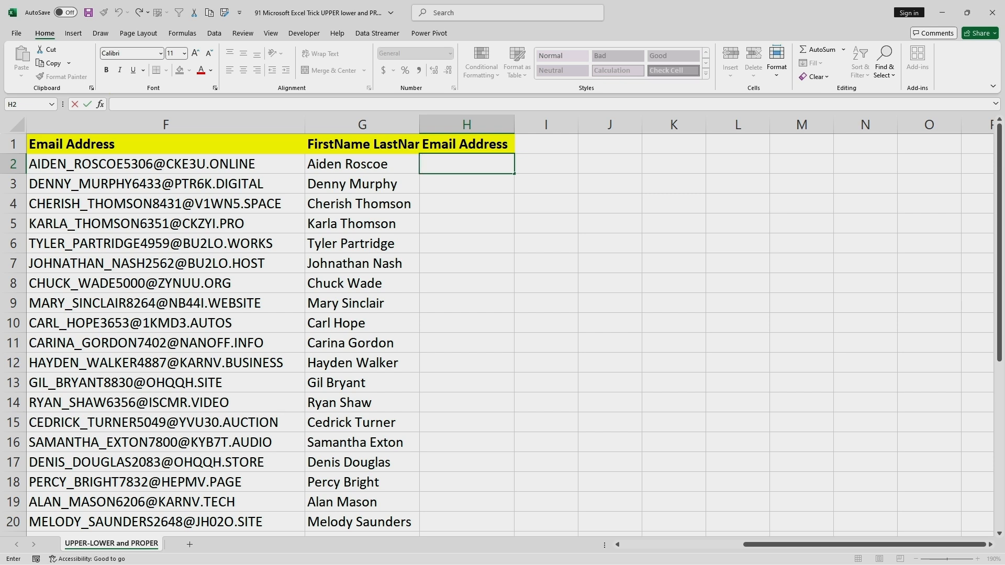
text(=PROPER()
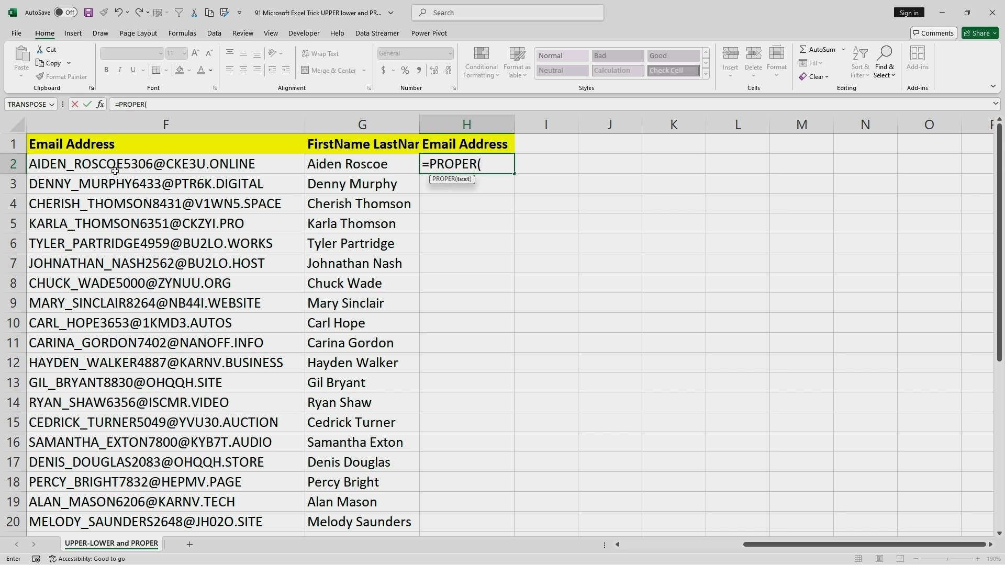
click(124, 168)
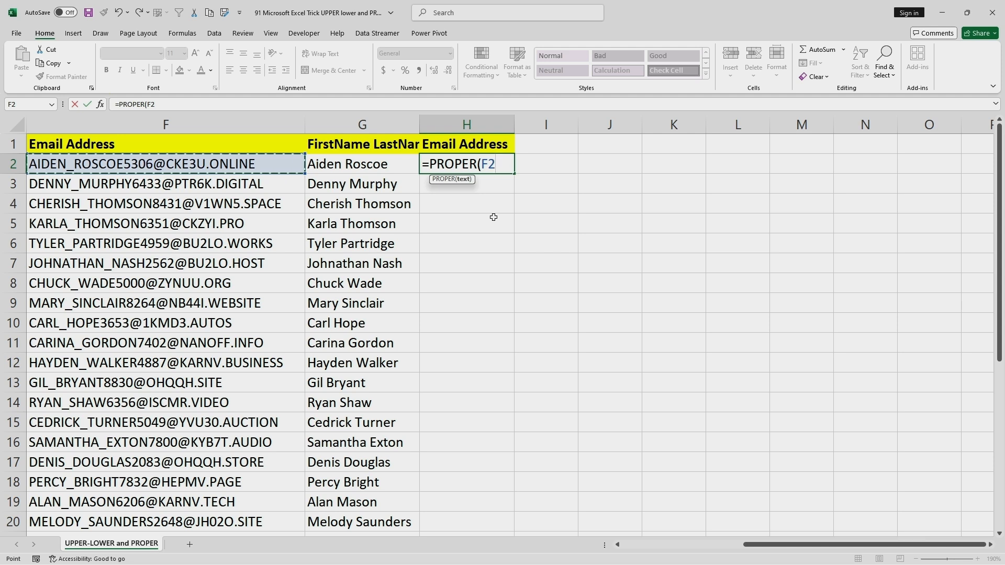
text())
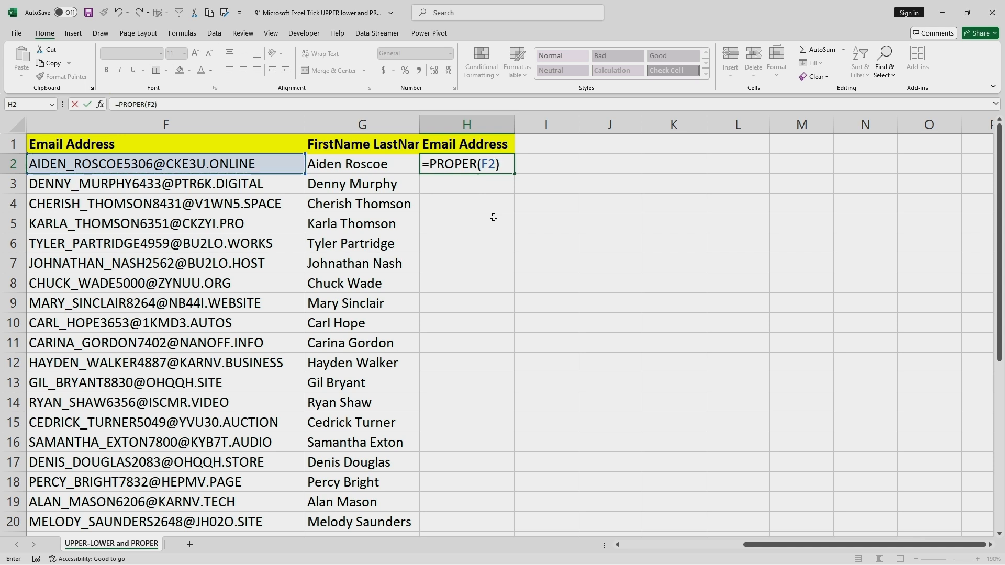
key(Return)
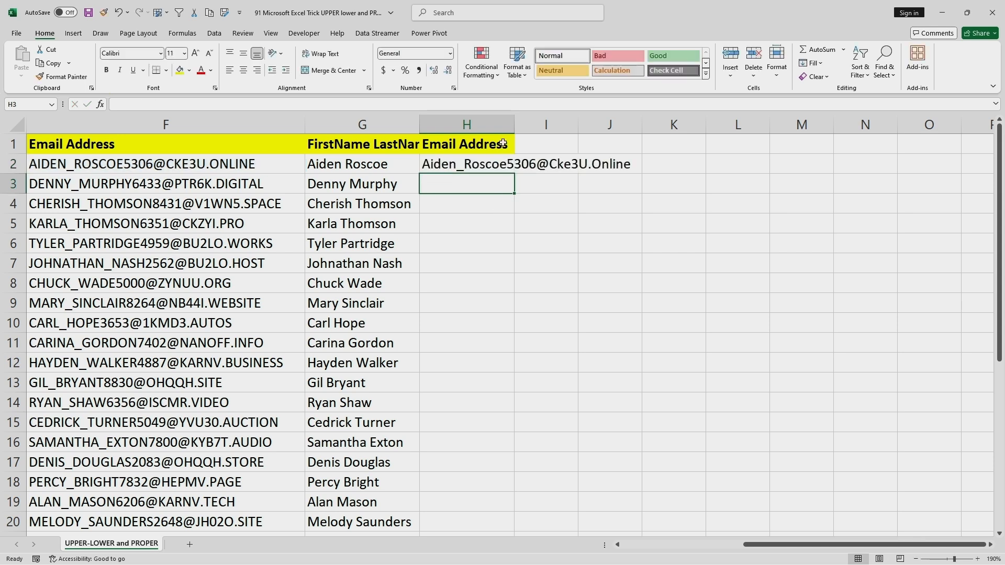
double_click(514, 124)
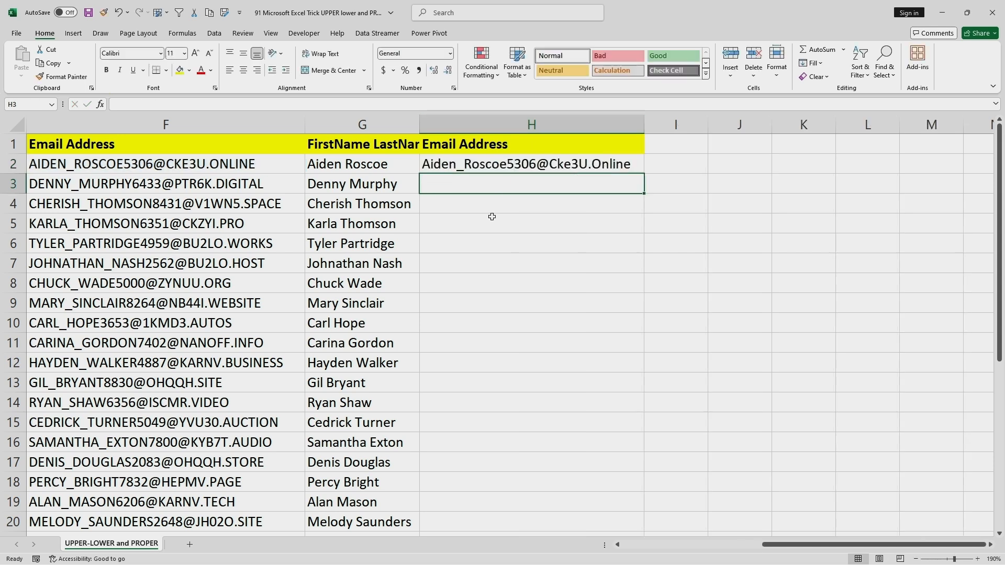
double_click(424, 165)
key(Escape)
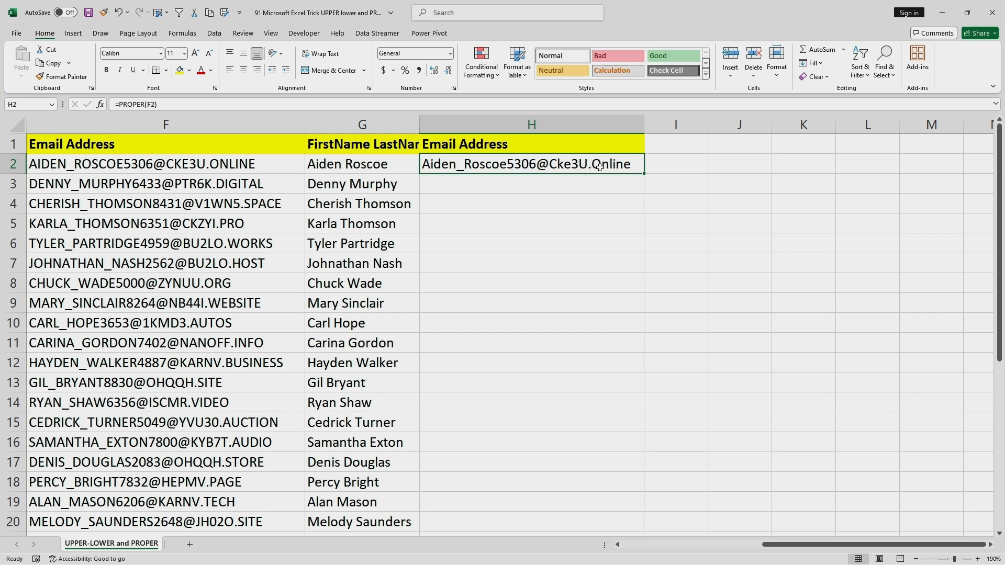
Fill the proper-case email formula from H2 down column H for every address and autofit the column.
double_click(646, 174)
click(676, 223)
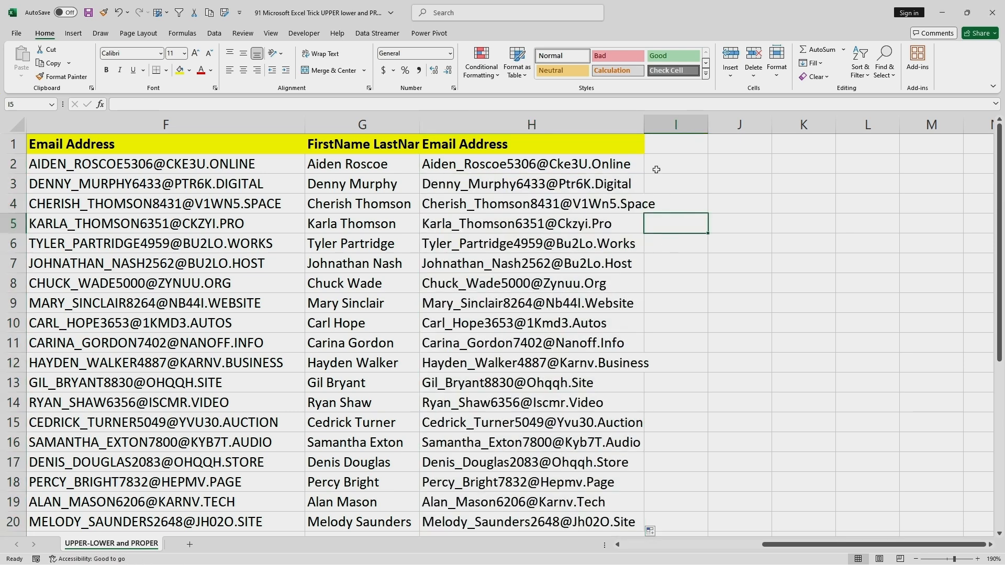
double_click(648, 127)
click(587, 225)
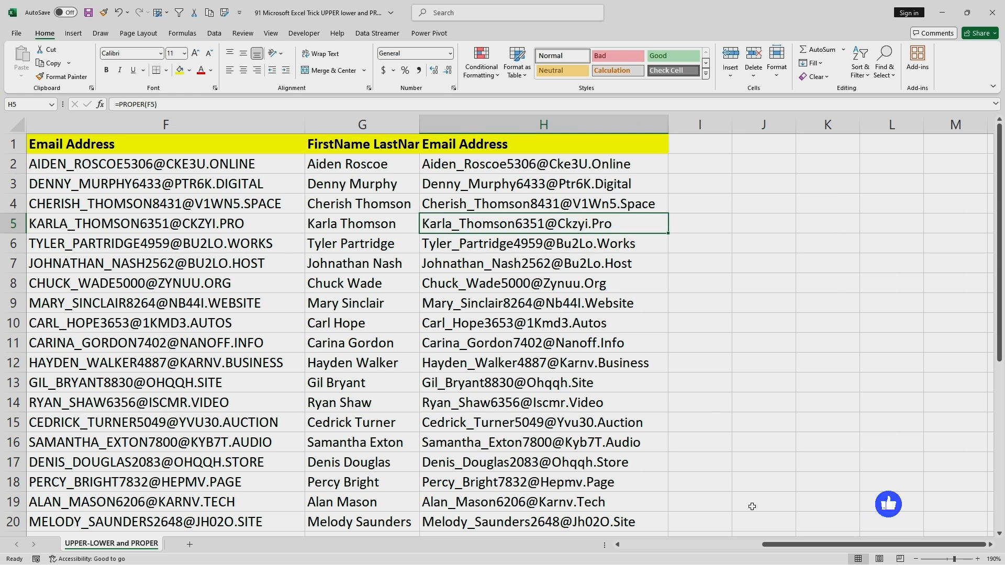
drag(773, 547, 728, 548)
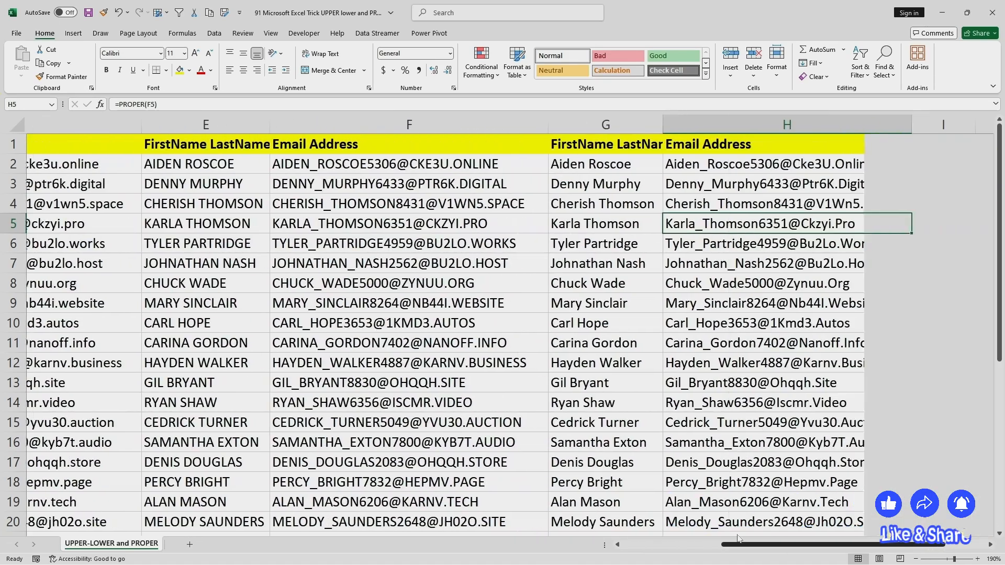
drag(728, 549, 743, 549)
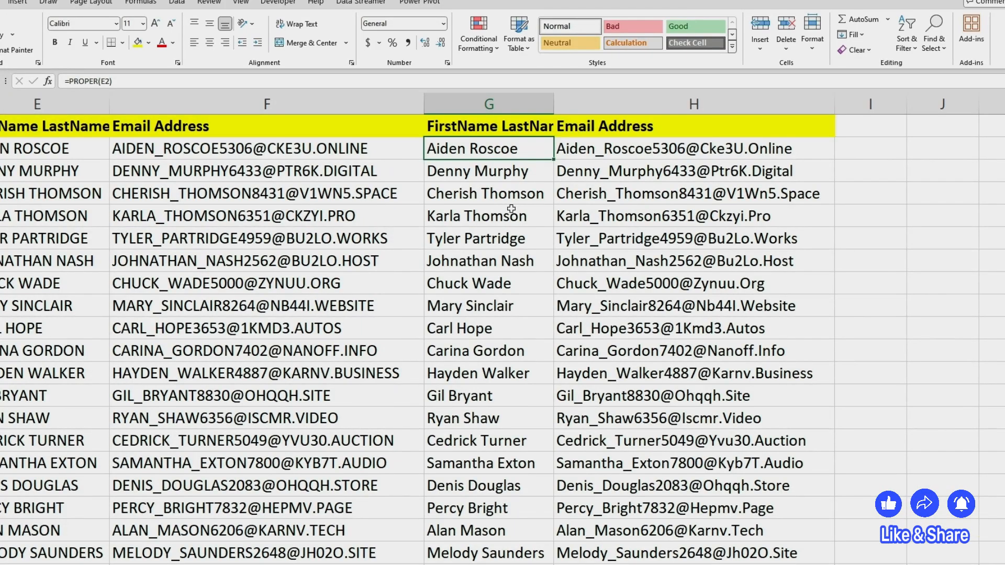